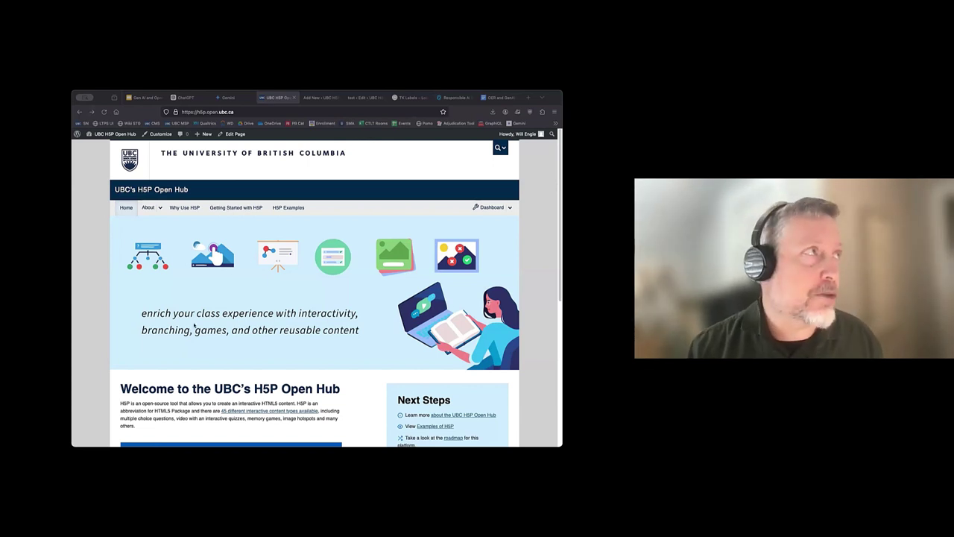
Step: In ChatGPT, submit the copied prompt for 4 sleep psychology questions with 4 alternatives and distractor explanations each, and copy the response
click(183, 98)
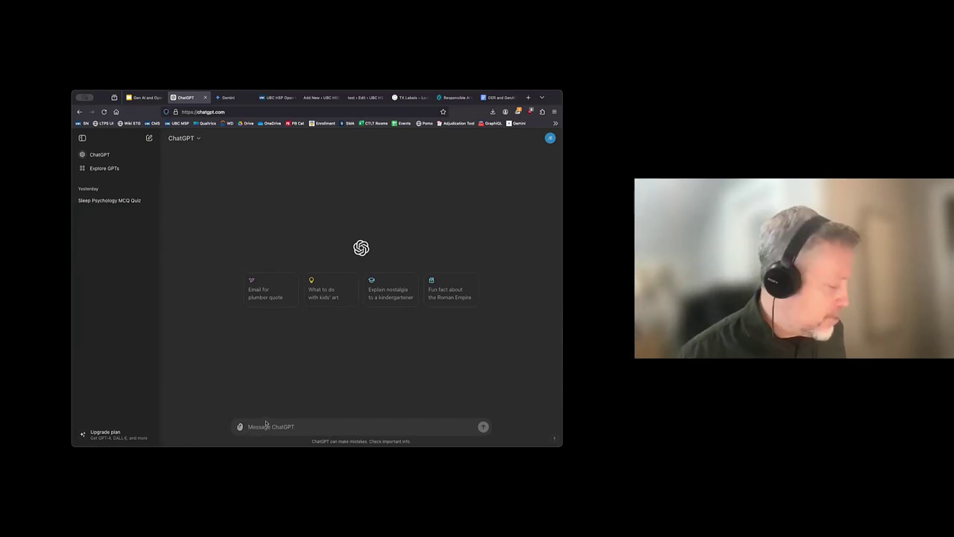
key(super+v)
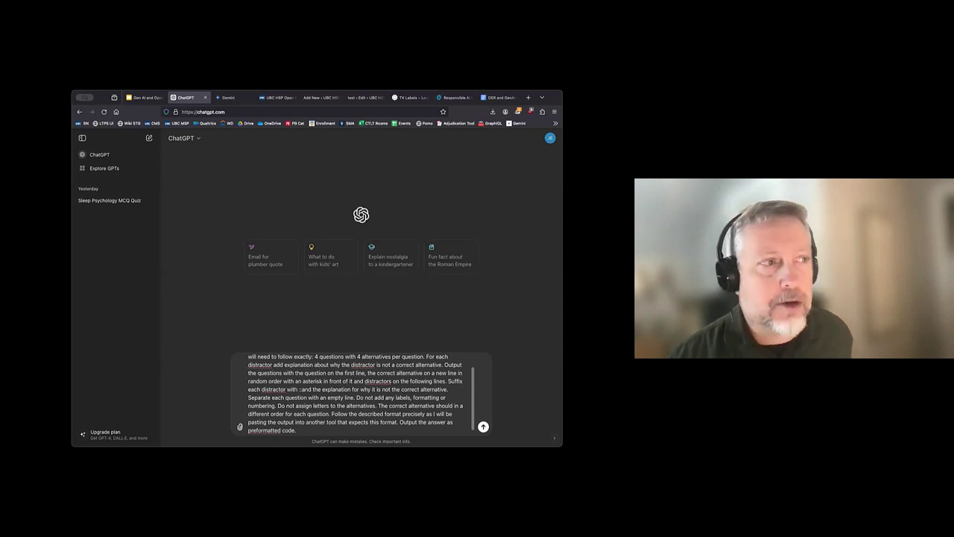
key(Return)
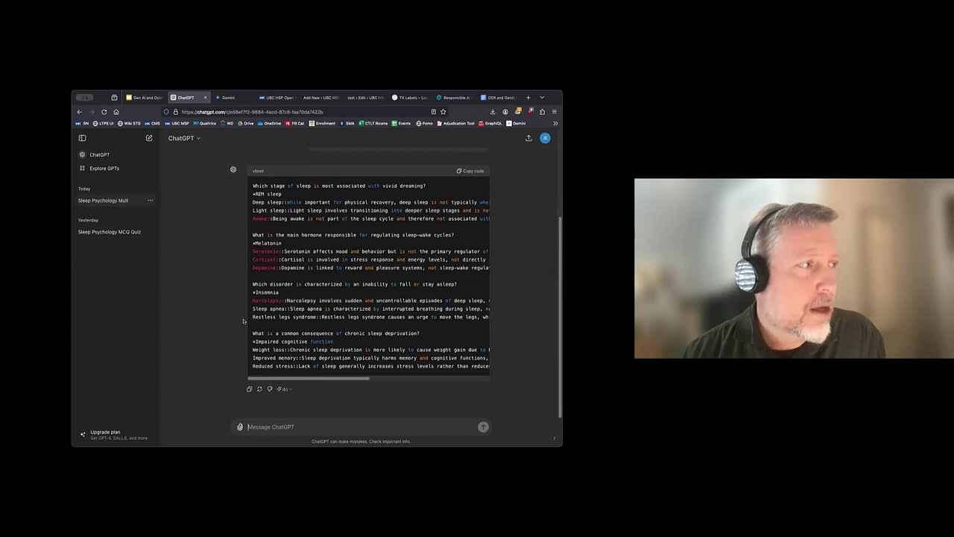
click(249, 388)
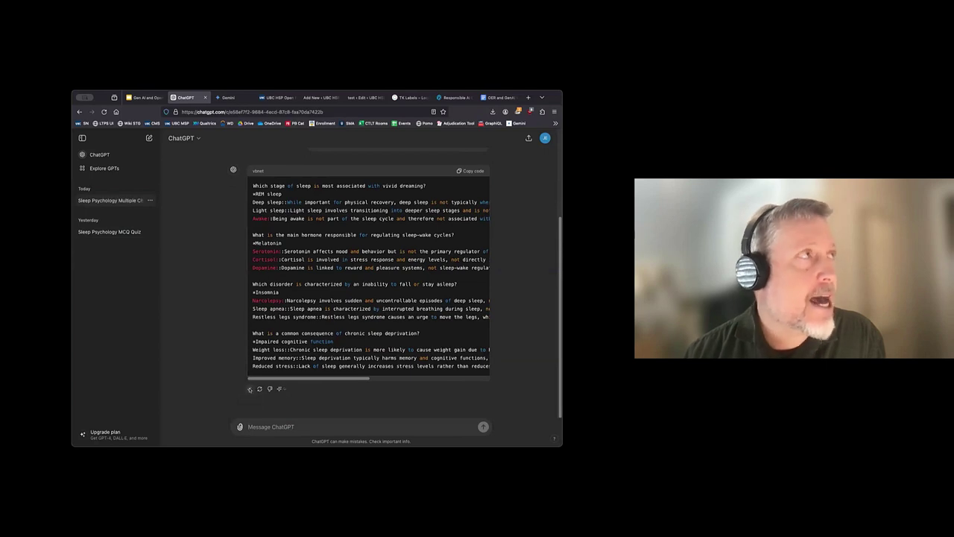
Step: In the UBC H5P Open Hub, start new Quiz (Question Set) content titled "Sleep Example"
click(278, 98)
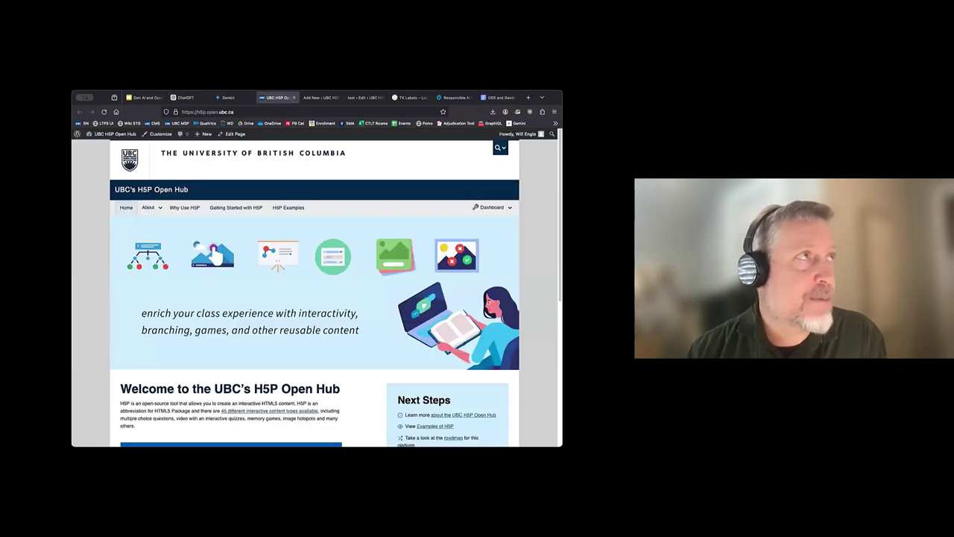
click(311, 98)
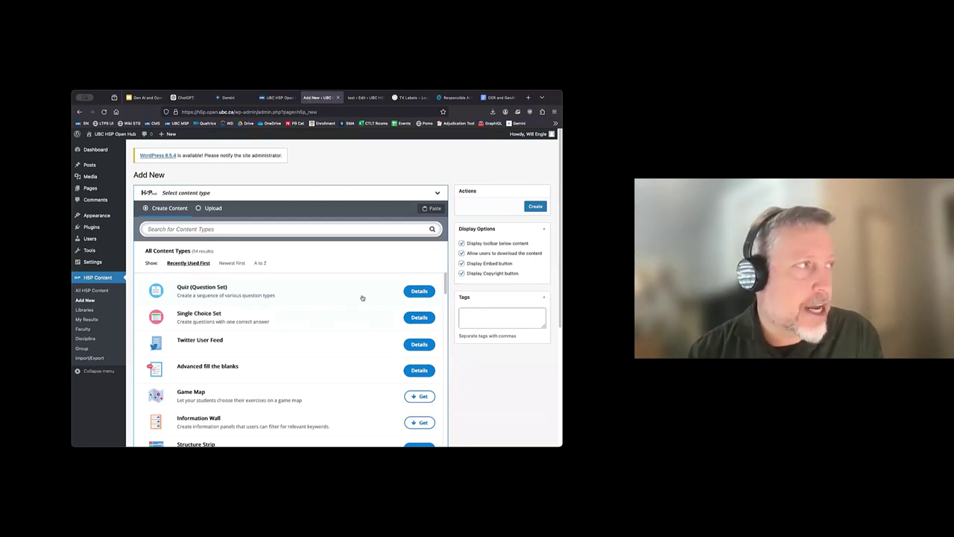
click(215, 289)
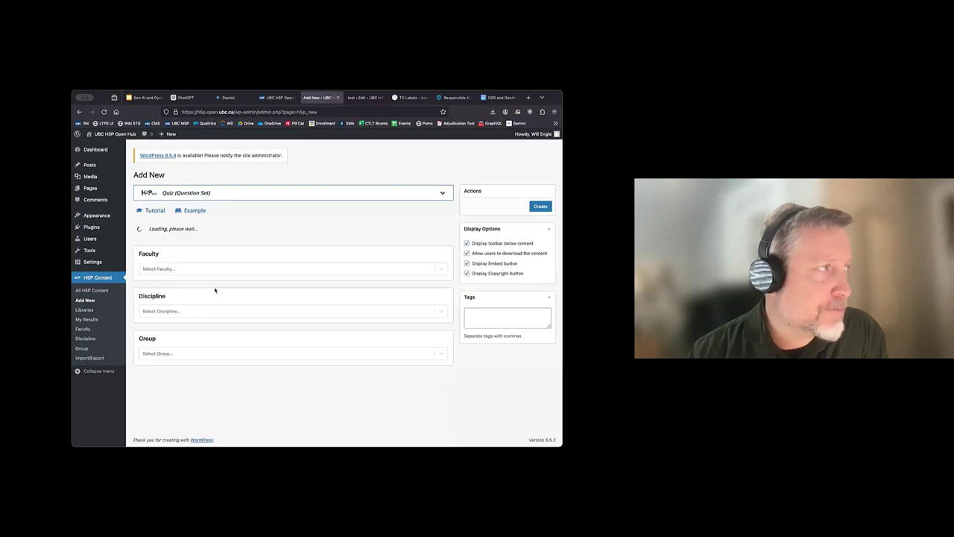
click(211, 266)
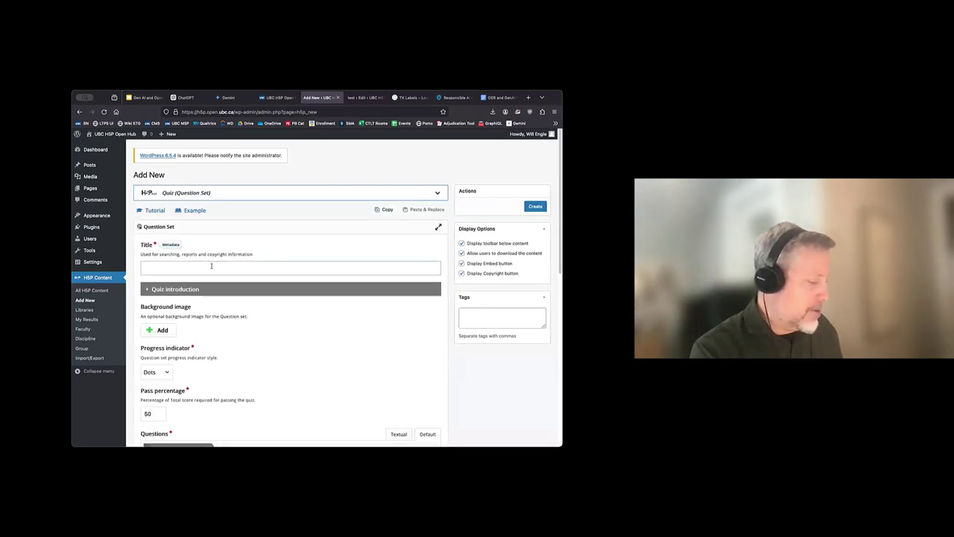
text(Sleep Examp)
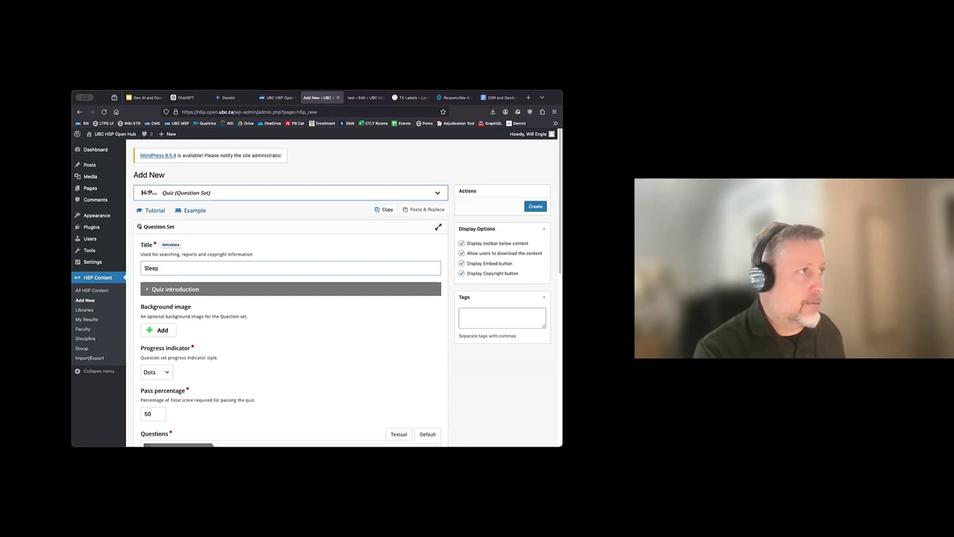
text(le)
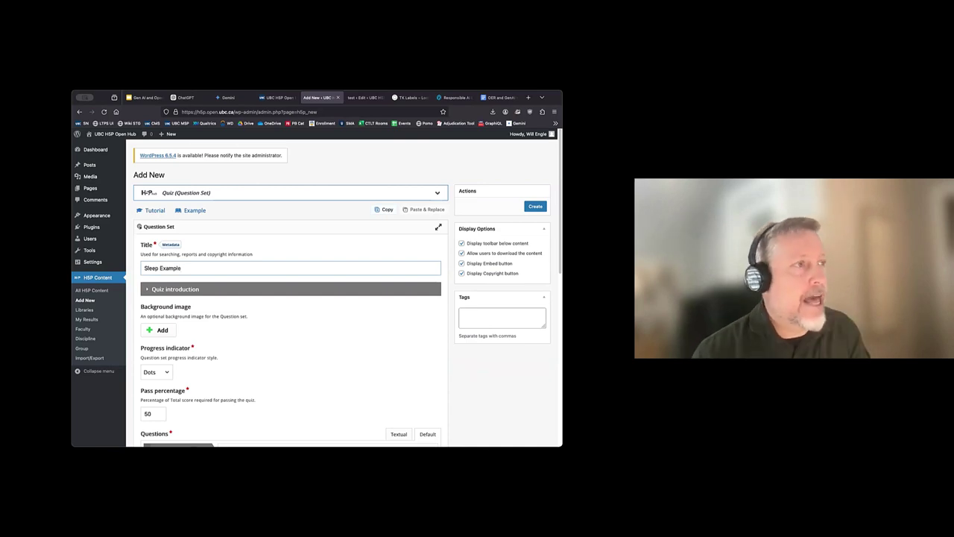
Step: Switch the quiz's Questions section to textual entry and paste in the copied ChatGPT questions
scroll(286, 331, down, 4)
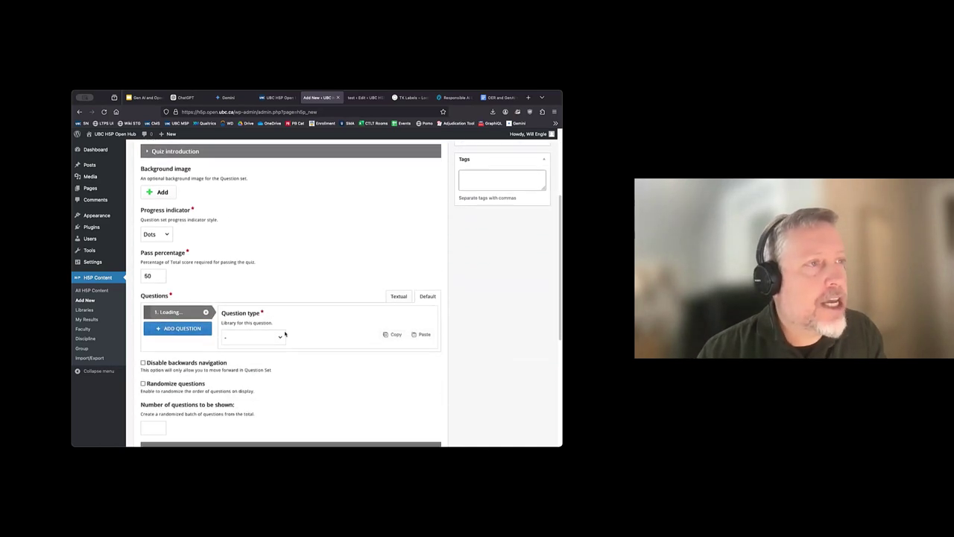
scroll(286, 337, down, 3)
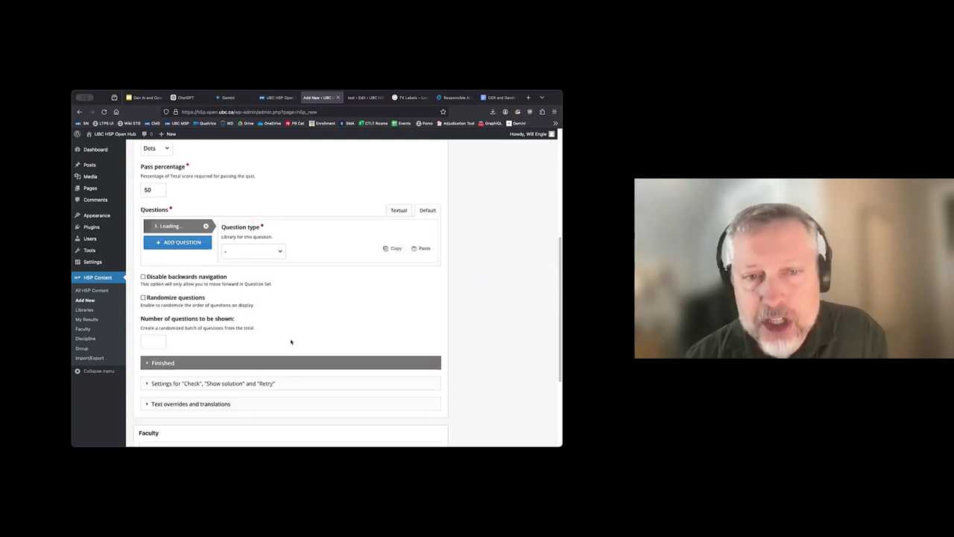
scroll(291, 341, down, 3)
scroll(289, 339, up, 6)
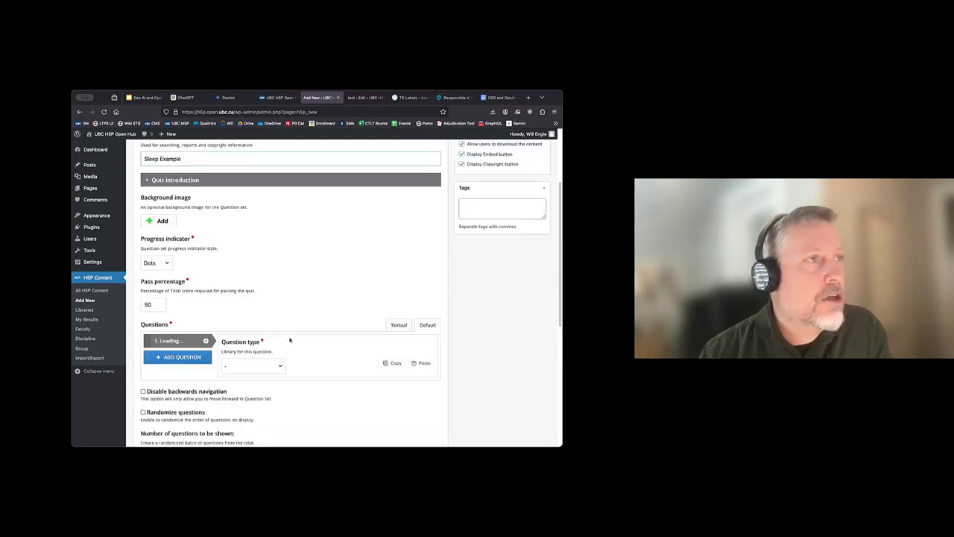
click(399, 326)
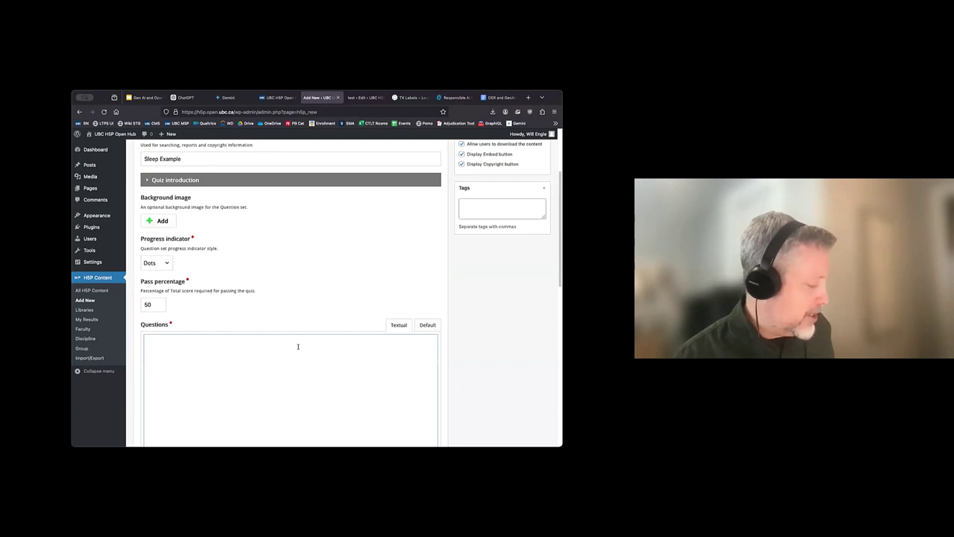
key(super+v)
Step: Remove the code fence marks before and after the pasted question text and create the quiz
scroll(193, 328, up, 5)
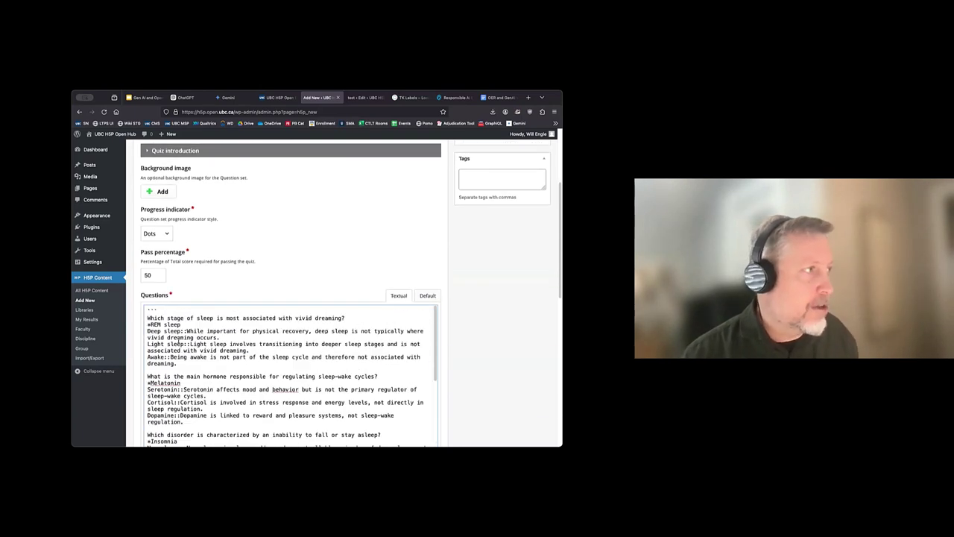
drag(162, 310, 147, 309)
key(BackSpace)
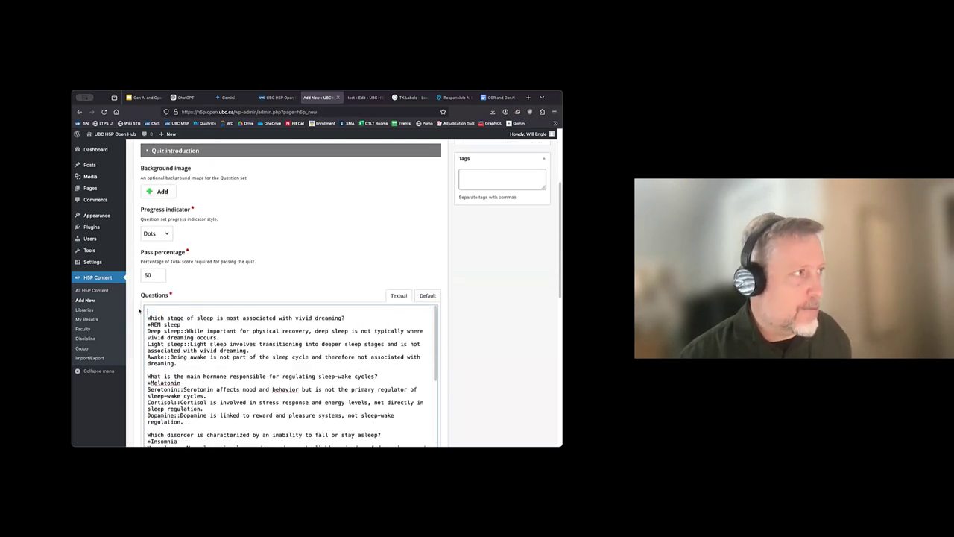
scroll(166, 331, down, 5)
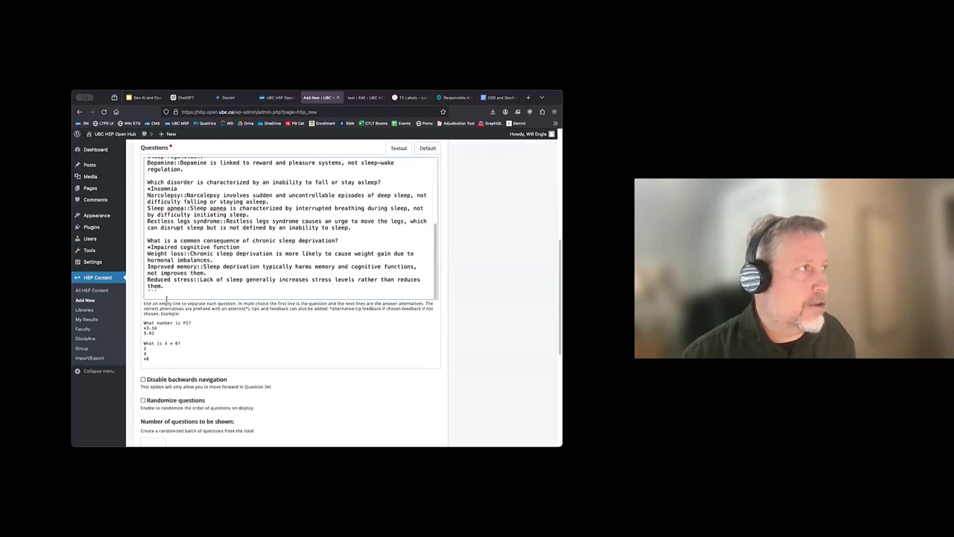
drag(158, 291, 147, 292)
key(BackSpace)
scroll(280, 326, up, 10)
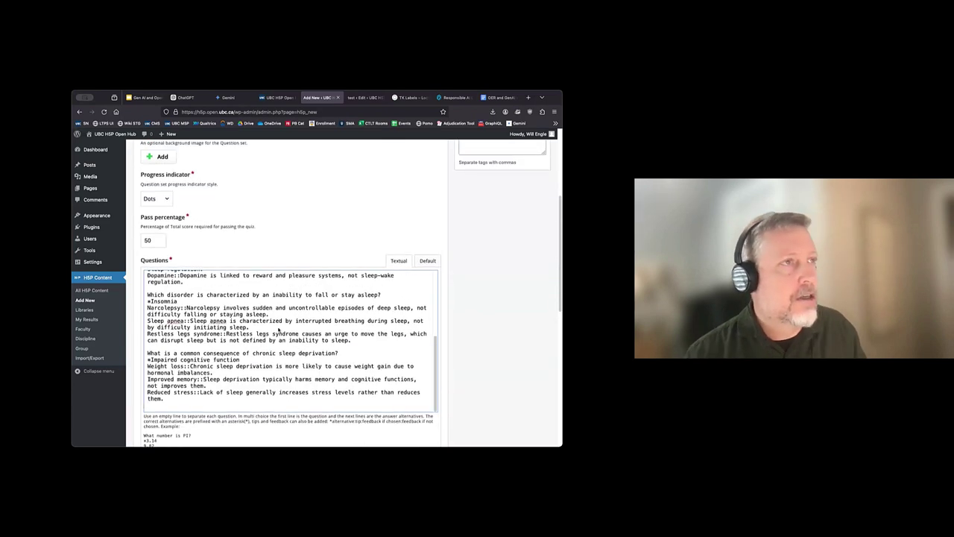
click(535, 207)
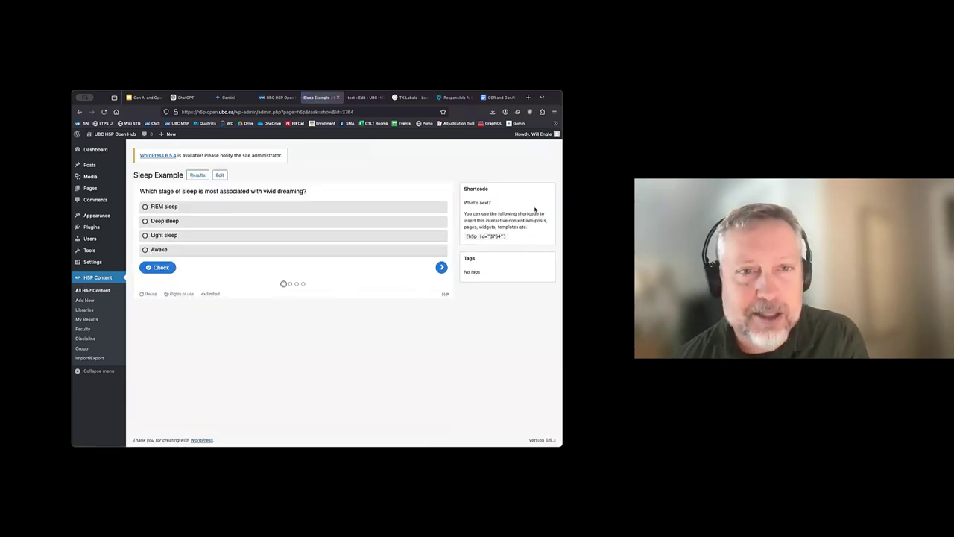
Step: Test the feedback on the first question by checking the answer Deep sleep, then retrying with Awake
click(161, 224)
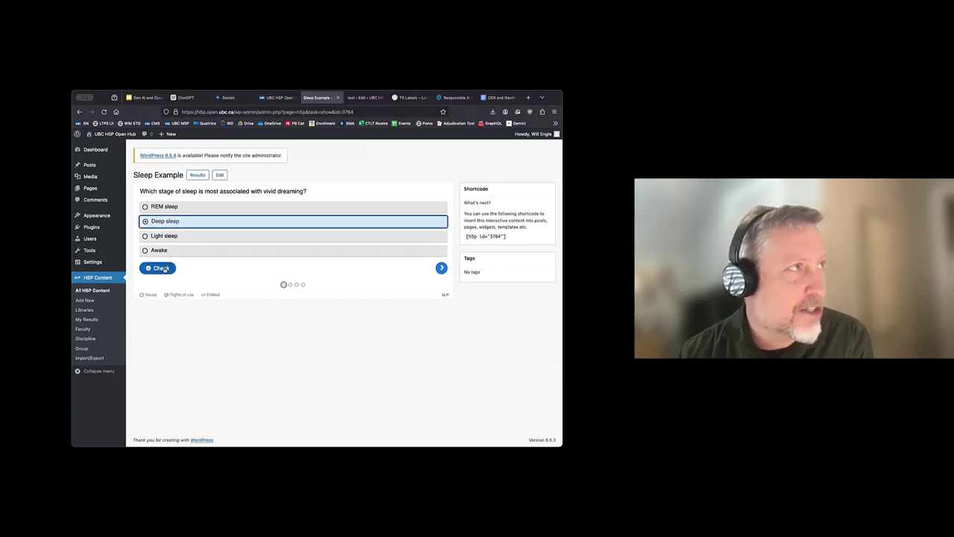
click(162, 268)
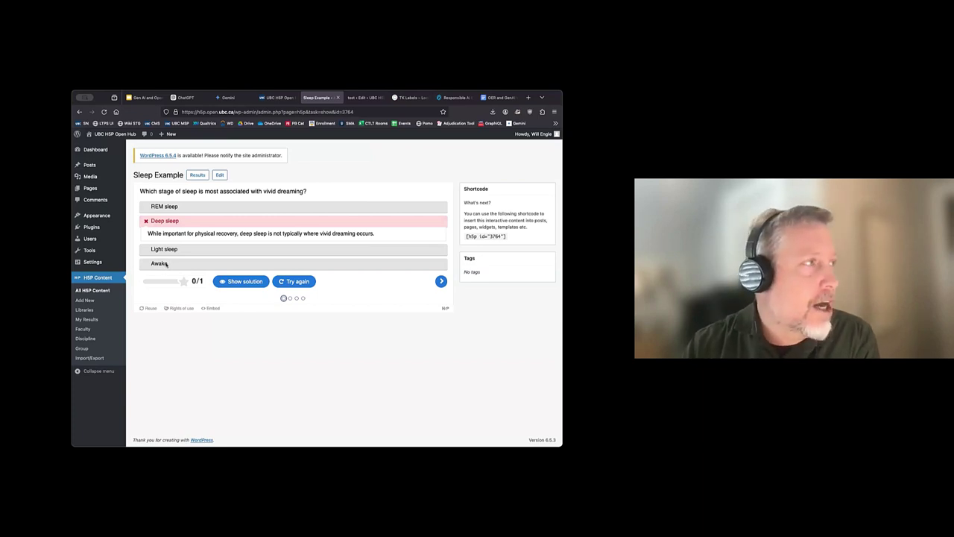
click(285, 281)
click(197, 249)
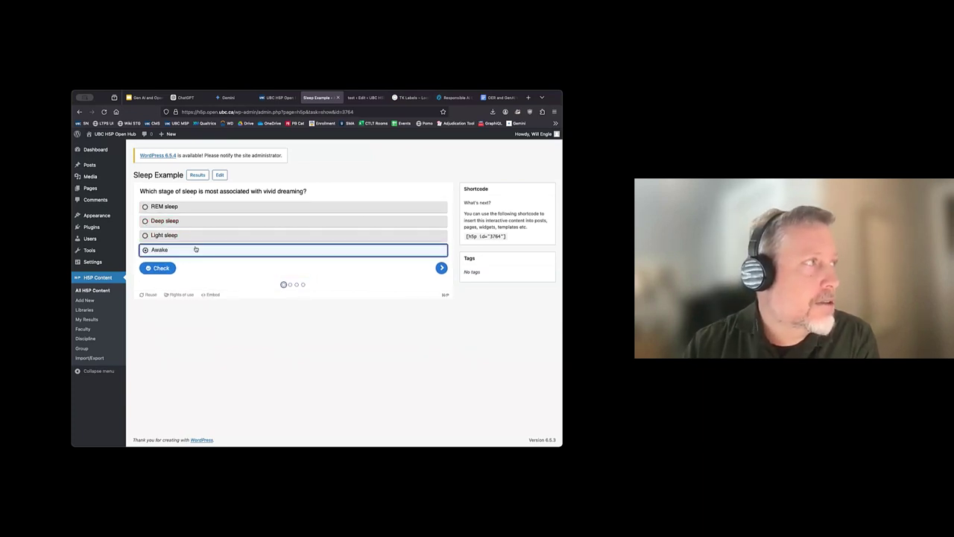
click(154, 267)
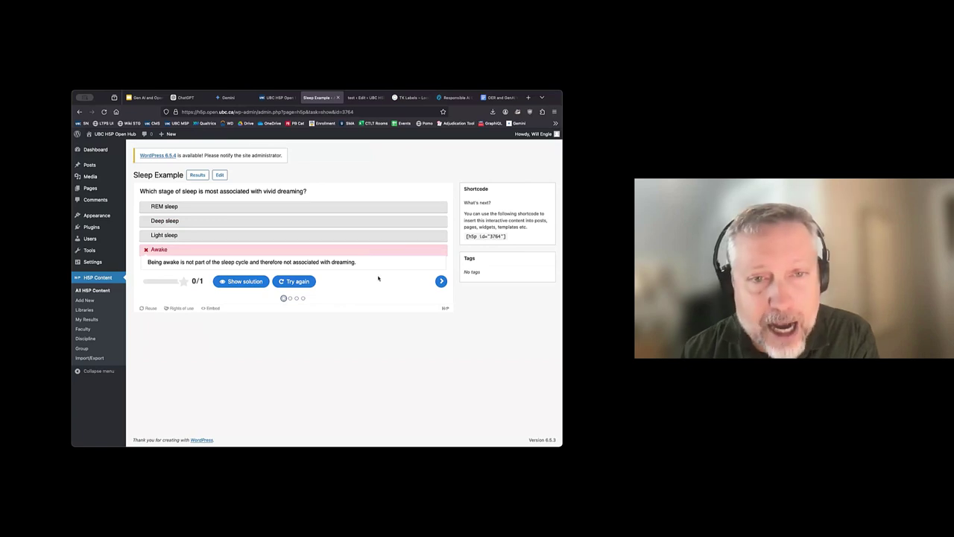
Step: Check the answer Dopamine on the second question, choose Sleep apnea on the third, and advance to the last question
click(441, 281)
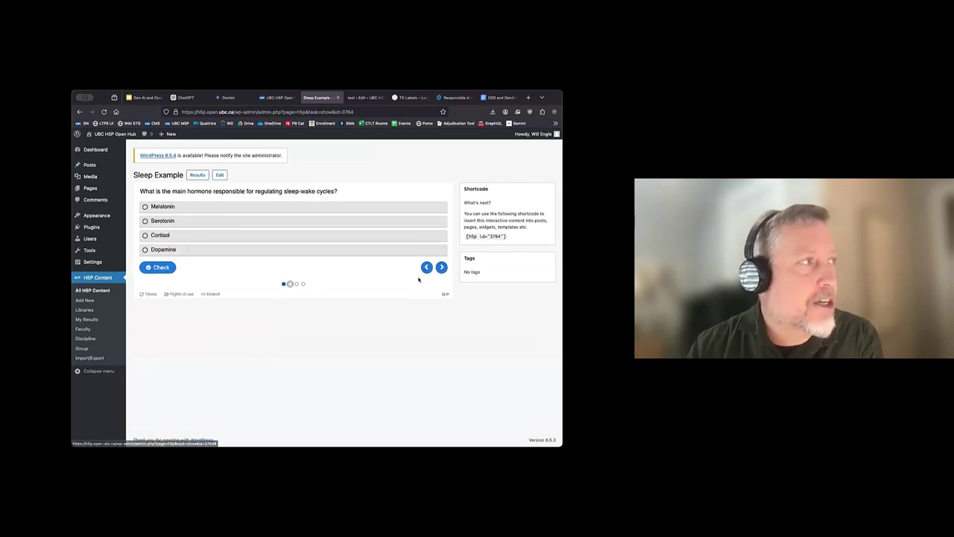
click(305, 250)
click(164, 267)
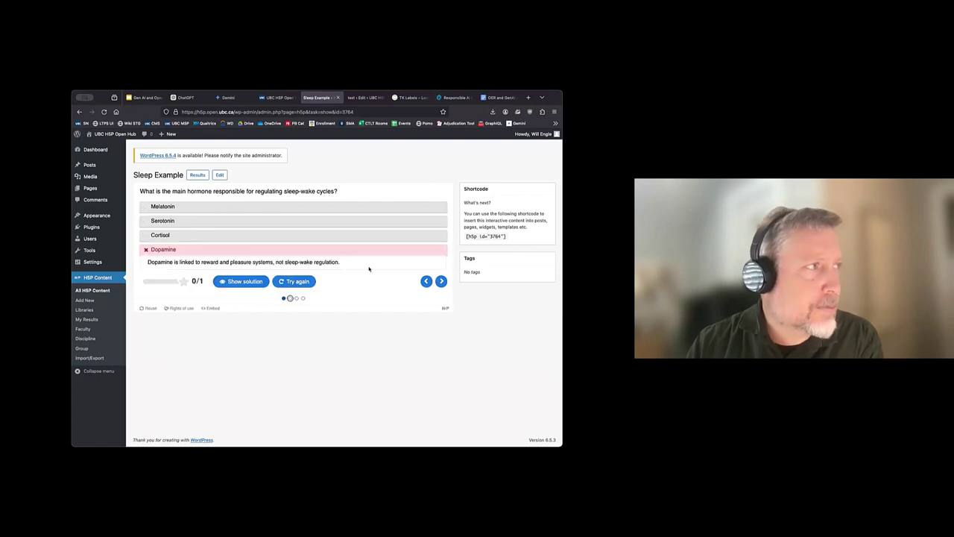
click(440, 281)
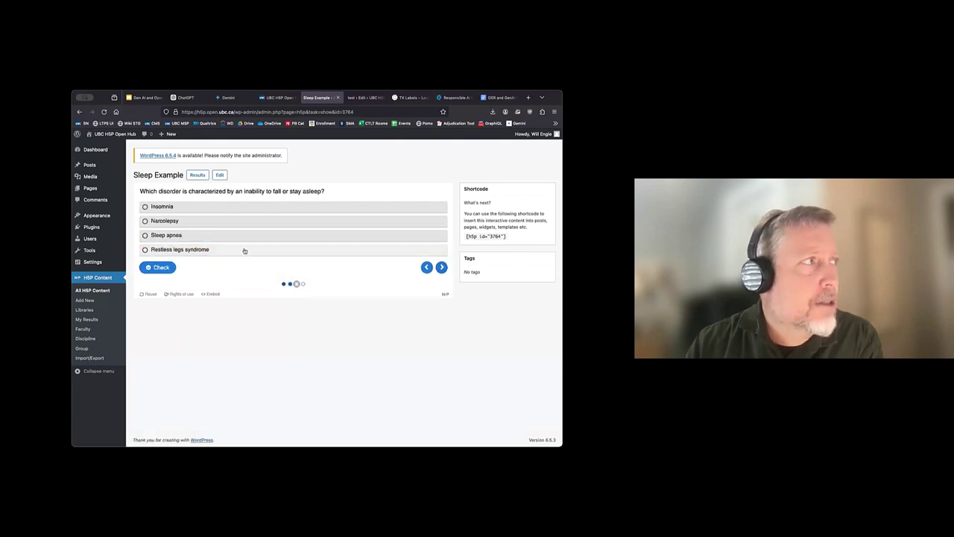
click(243, 234)
click(441, 267)
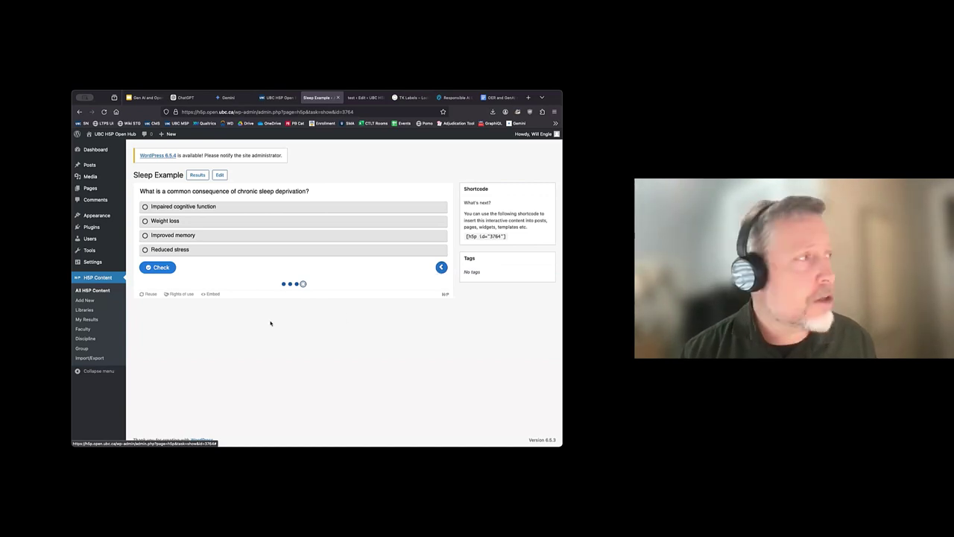
Step: Examine the quiz's Reuse, Embed and Rights of use options
click(150, 293)
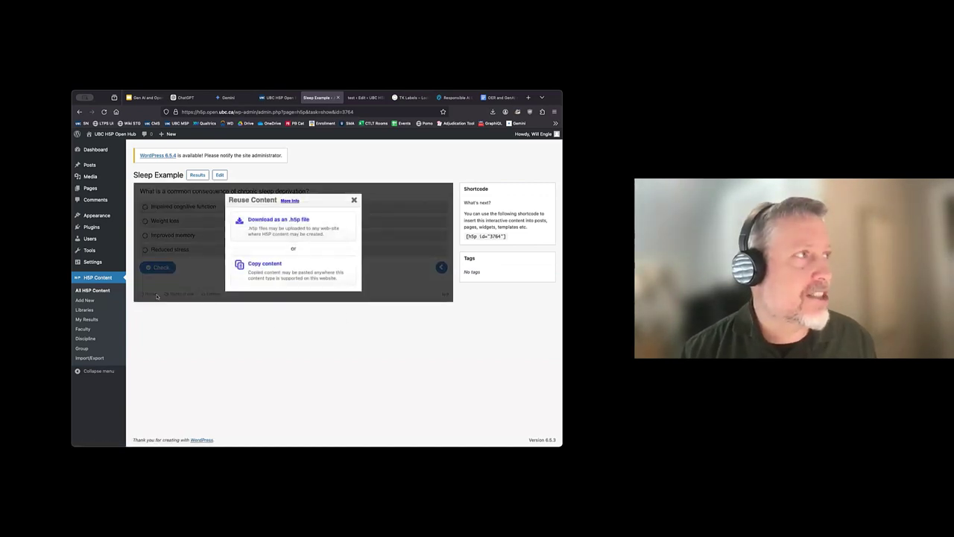
click(354, 199)
click(213, 294)
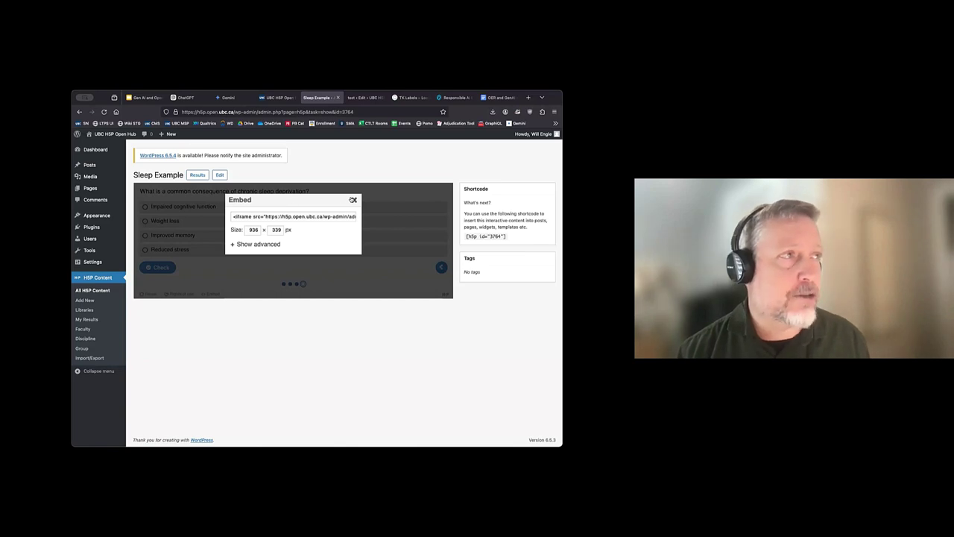
click(354, 199)
click(183, 294)
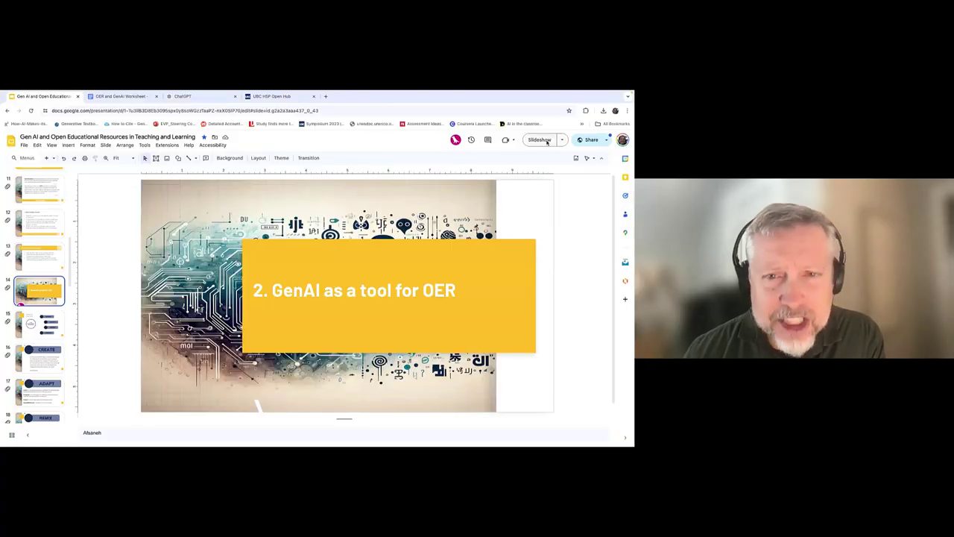
Step: Present the Google Slides deck from the "GenAI as a tool for OER" slide and advance to "Ways to Use OER"
click(547, 143)
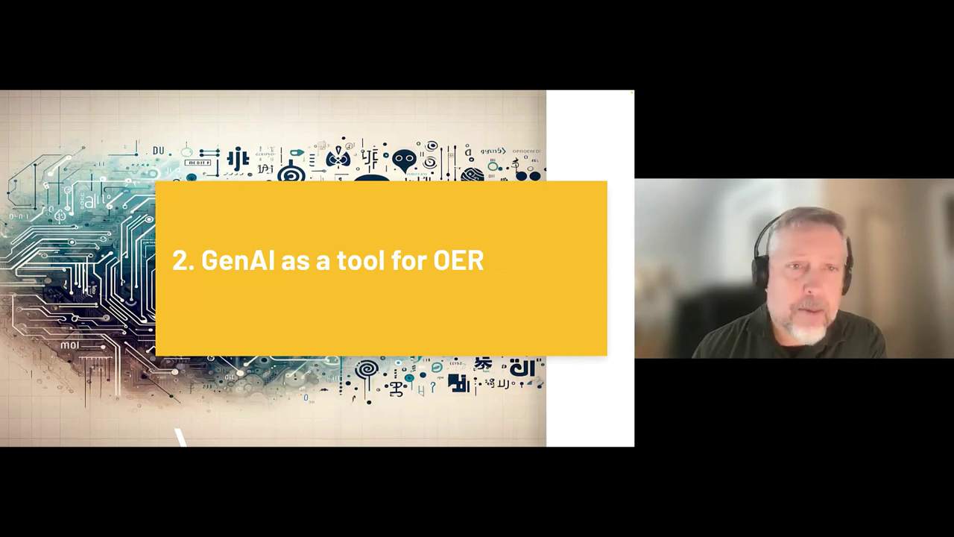
key(Right)
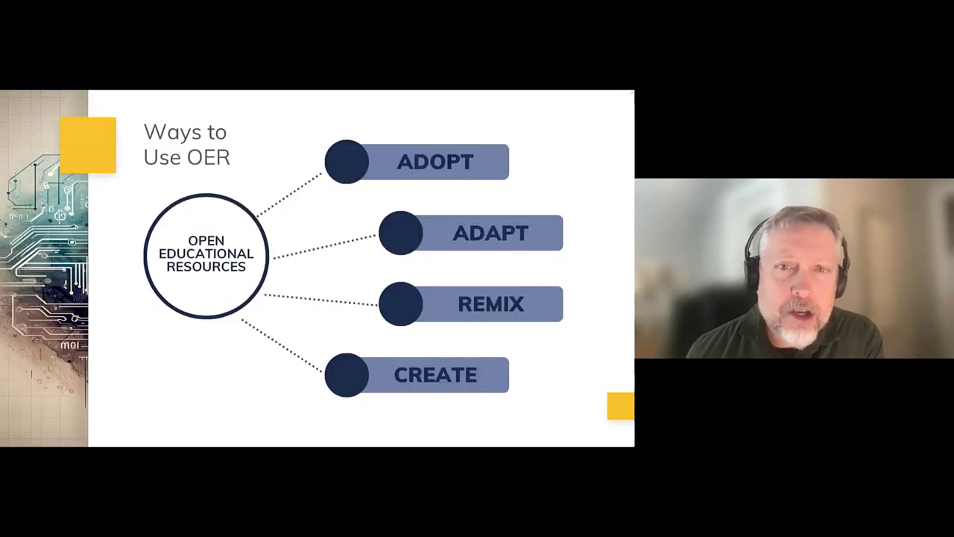
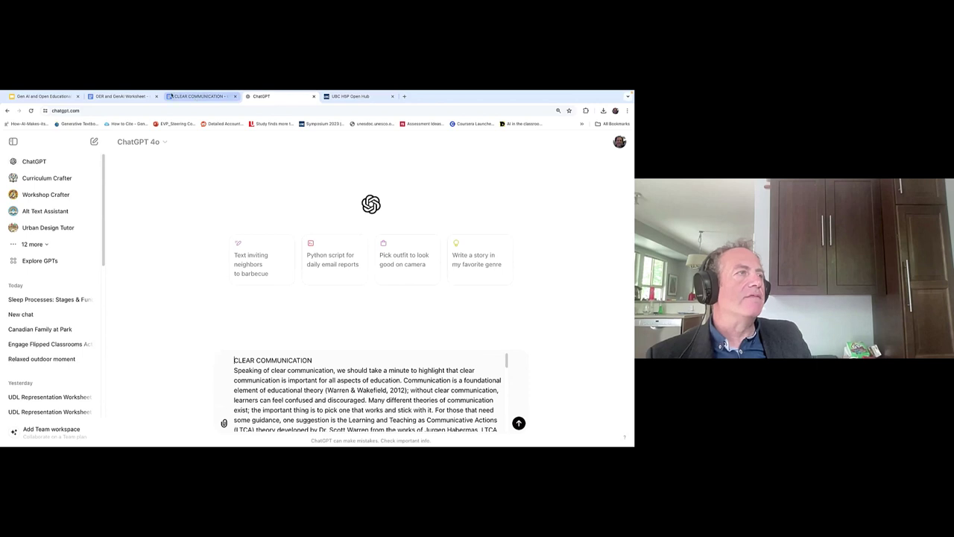
Step: Copy the Grade 12 "Level" prompt from the ADAPT slide and insert it above the CLEAR COMMUNICATION text in the ChatGPT message
click(41, 96)
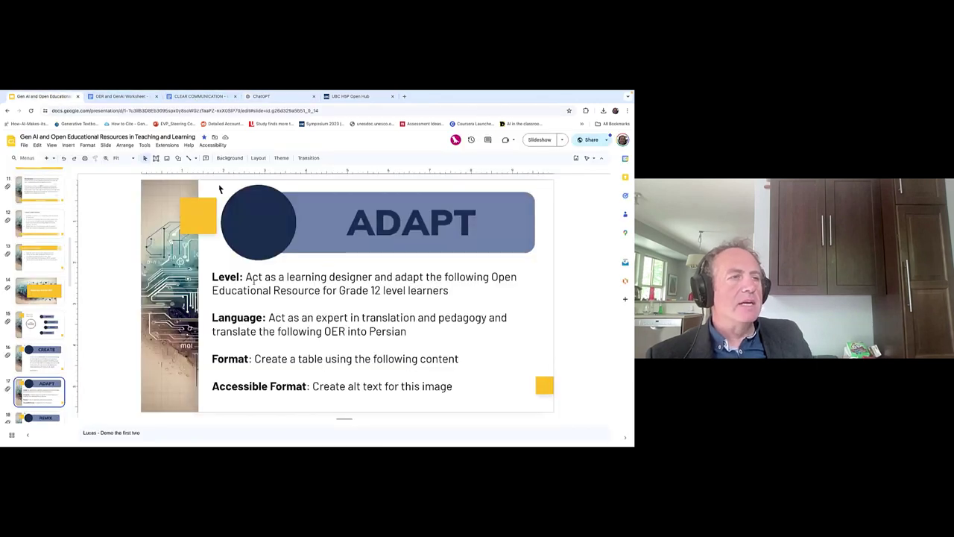
drag(245, 277, 479, 302)
key(ctrl+c)
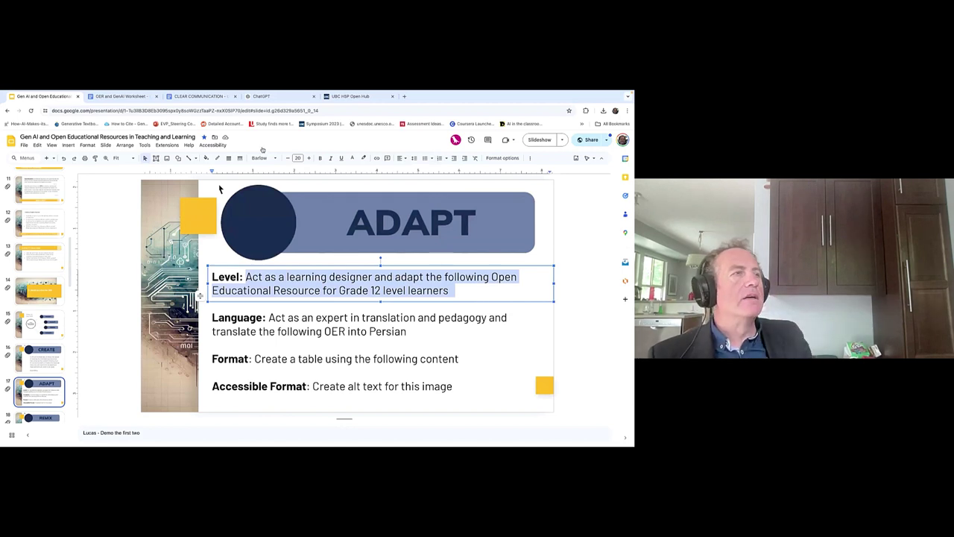
click(259, 96)
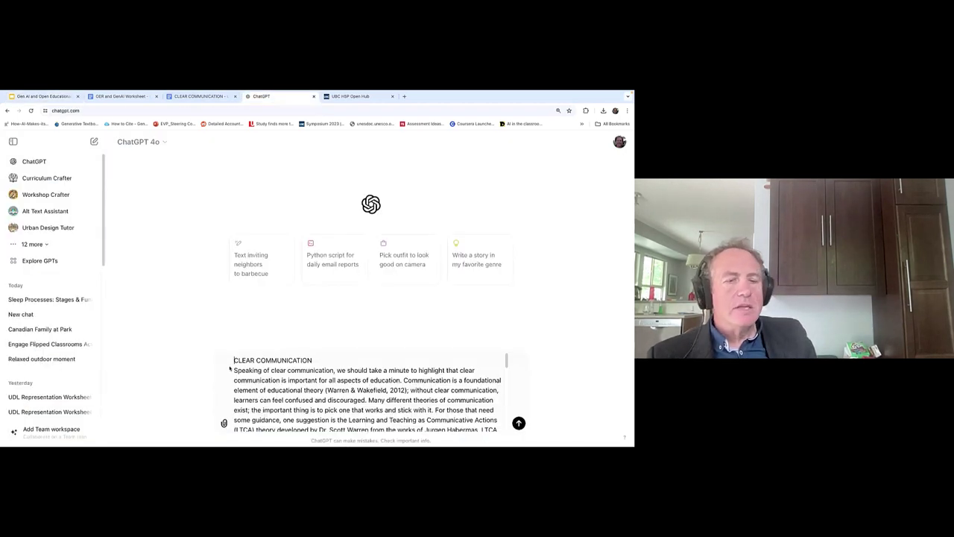
scroll(229, 368, up, 1)
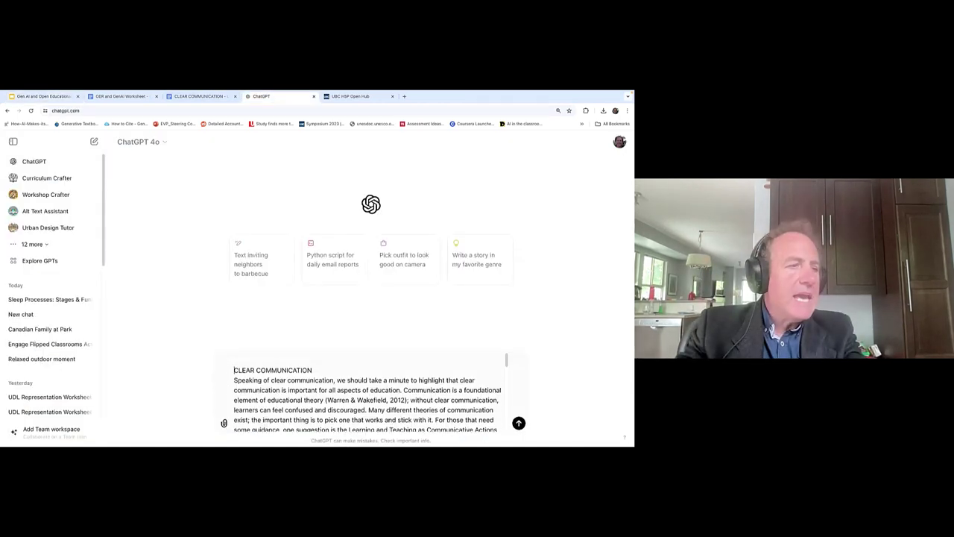
scroll(233, 370, up, 1)
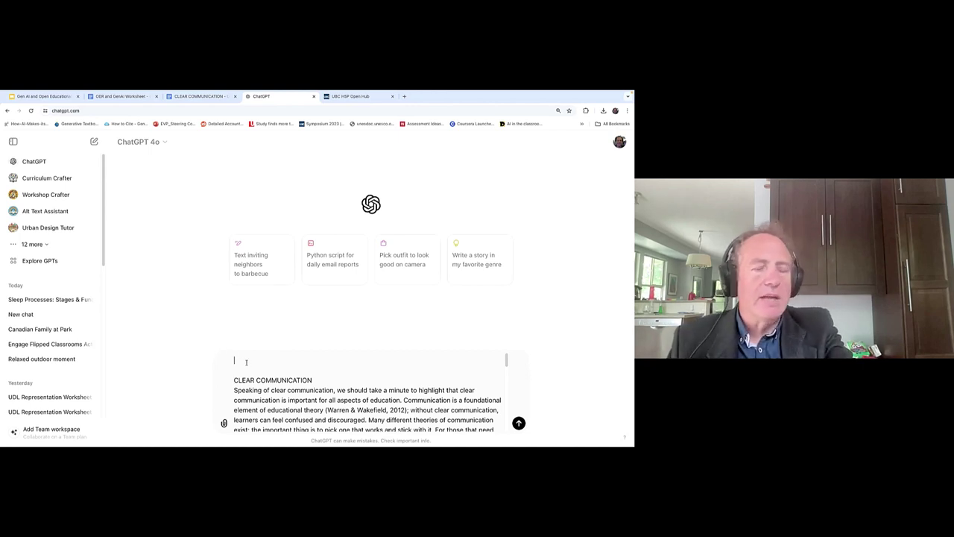
key(ctrl+v)
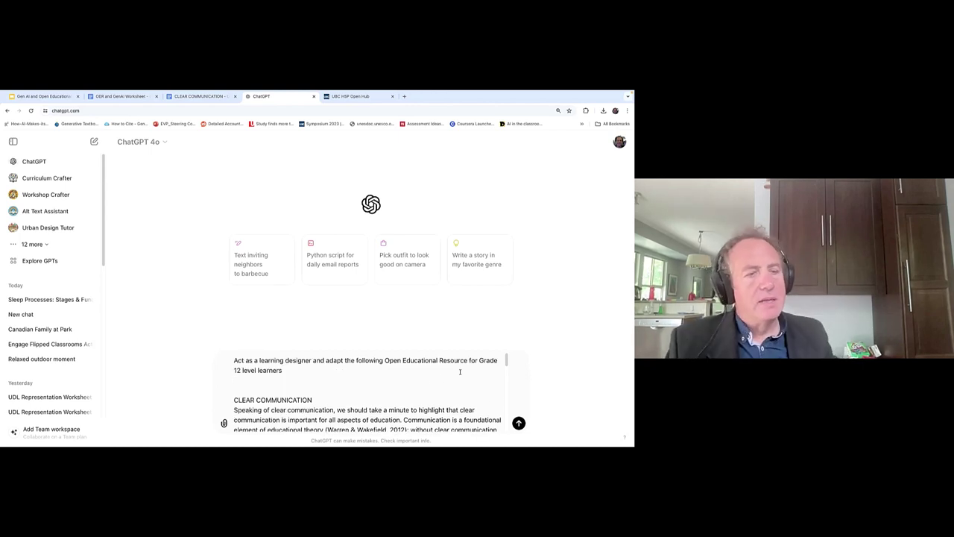
Step: Check the pasted text through to its end and send the Grade 12 adaptation request
scroll(460, 371, down, 5)
scroll(406, 393, down, 5)
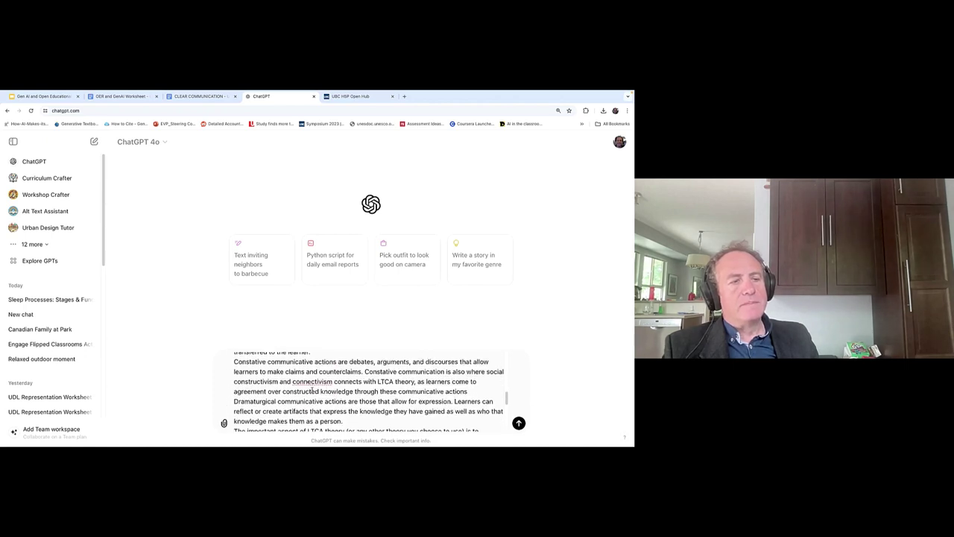
scroll(312, 390, down, 2)
click(519, 422)
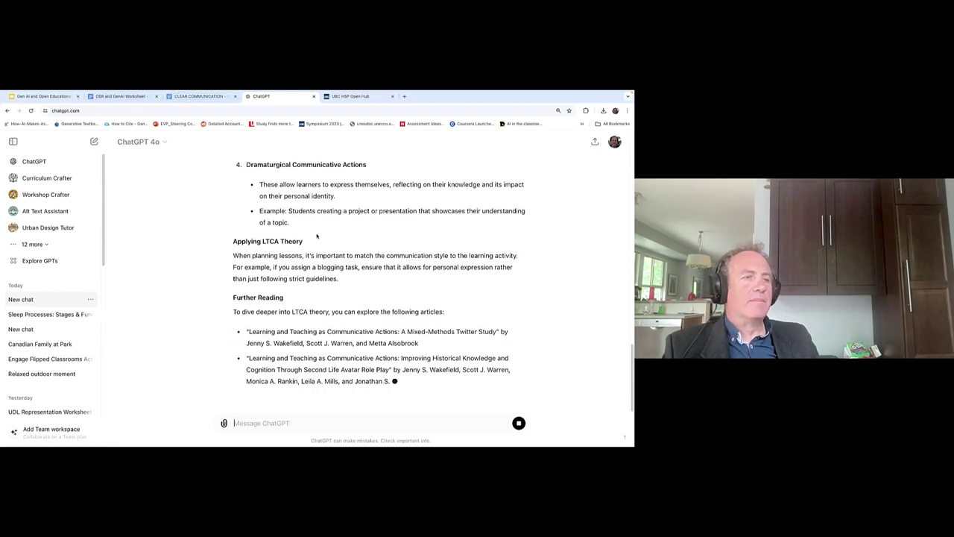
Step: Select the "Language" prompt about translating the OER into Persian on the ADAPT slide and return to ChatGPT
click(41, 96)
drag(268, 318, 429, 328)
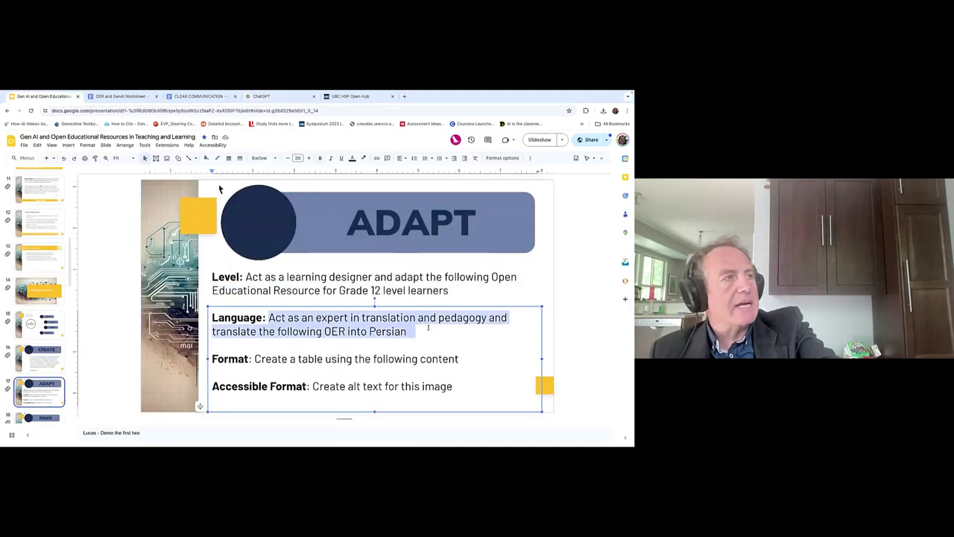
click(198, 96)
click(262, 96)
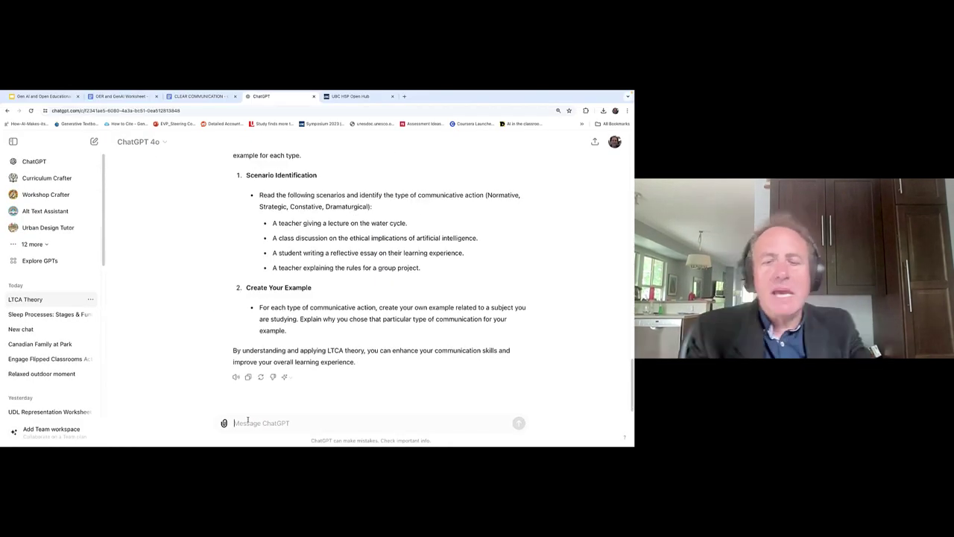
Step: Copy the selected CLEAR COMMUNICATION text from its Google Doc and paste it into a new message in the ChatGPT conversation
click(190, 98)
right_click(251, 242)
click(274, 261)
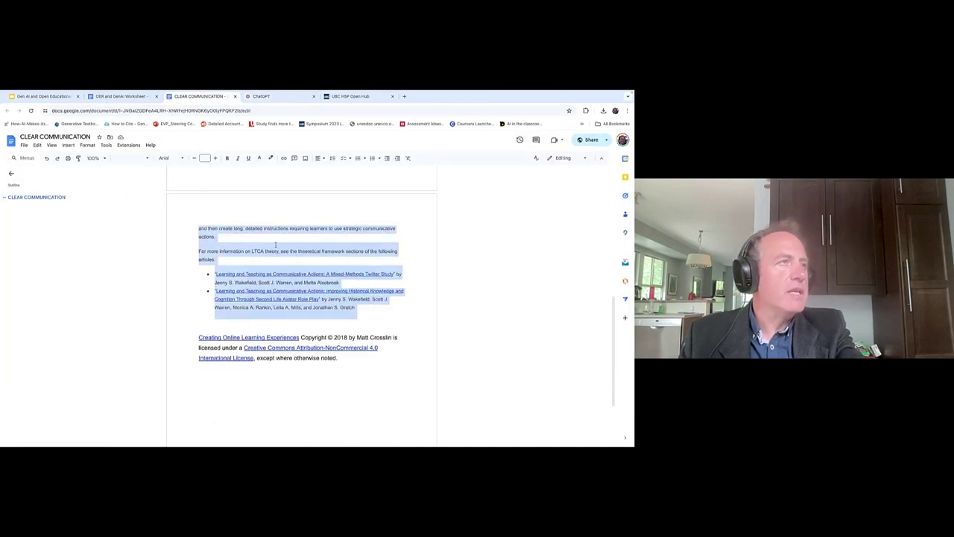
click(257, 96)
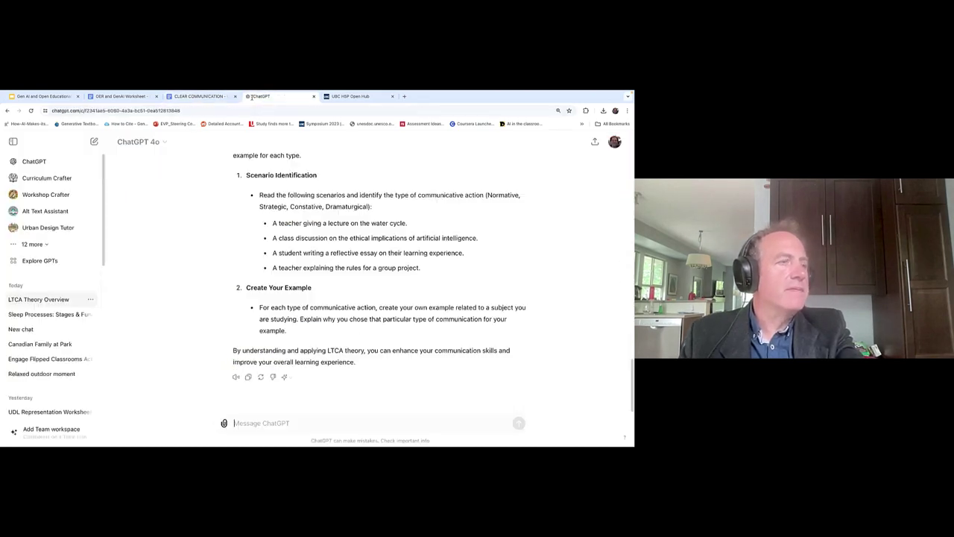
right_click(245, 421)
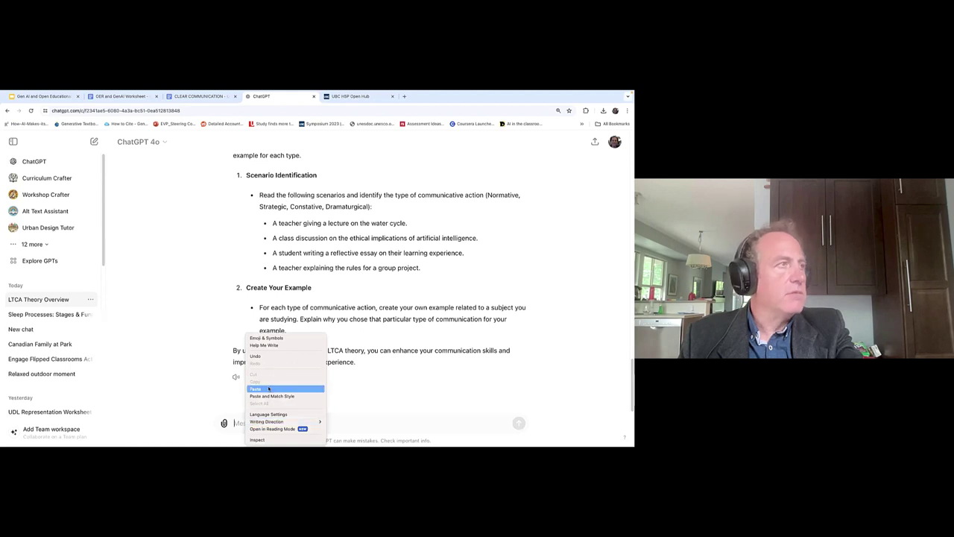
click(257, 389)
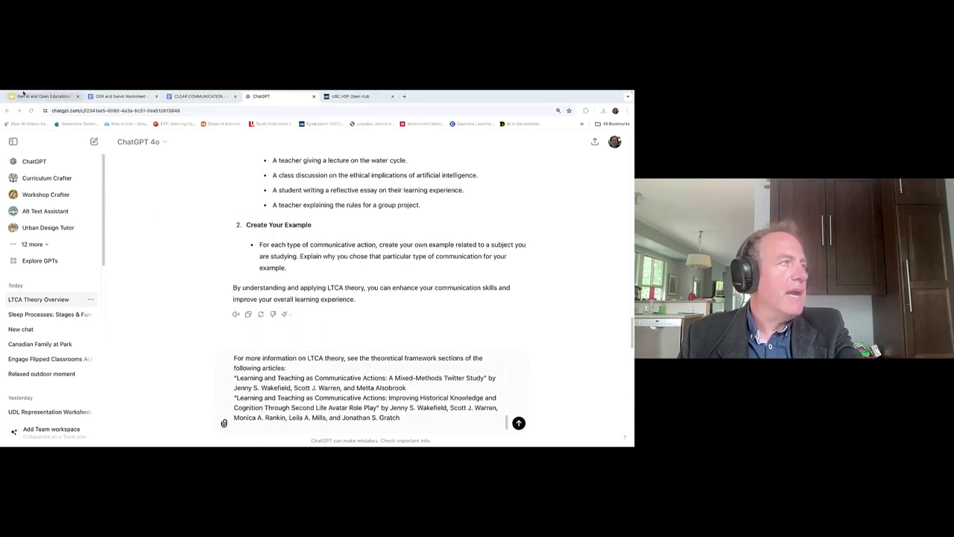
Step: Copy the Persian translation prompt from the slide, insert it above the CLEAR COMMUNICATION text in ChatGPT, and send the message
click(38, 96)
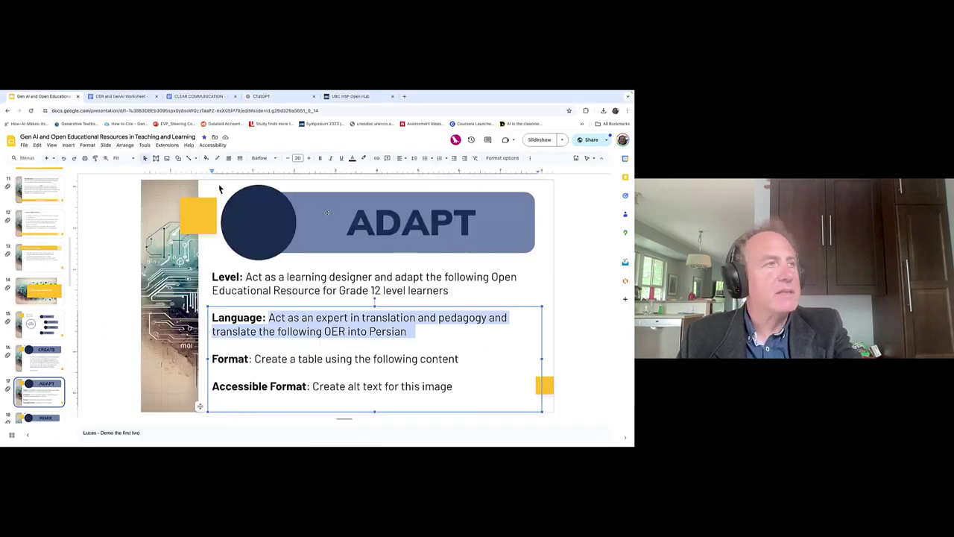
click(264, 96)
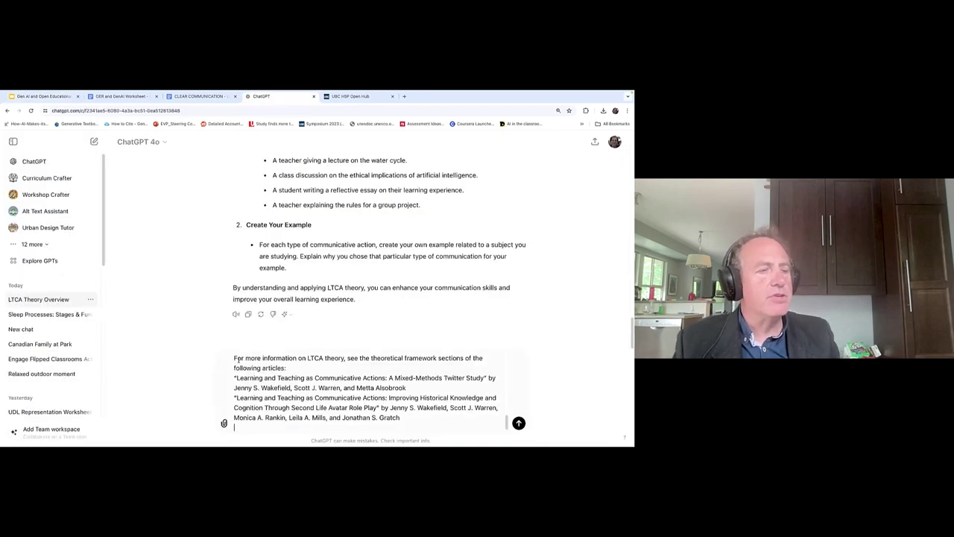
scroll(238, 360, up, 10)
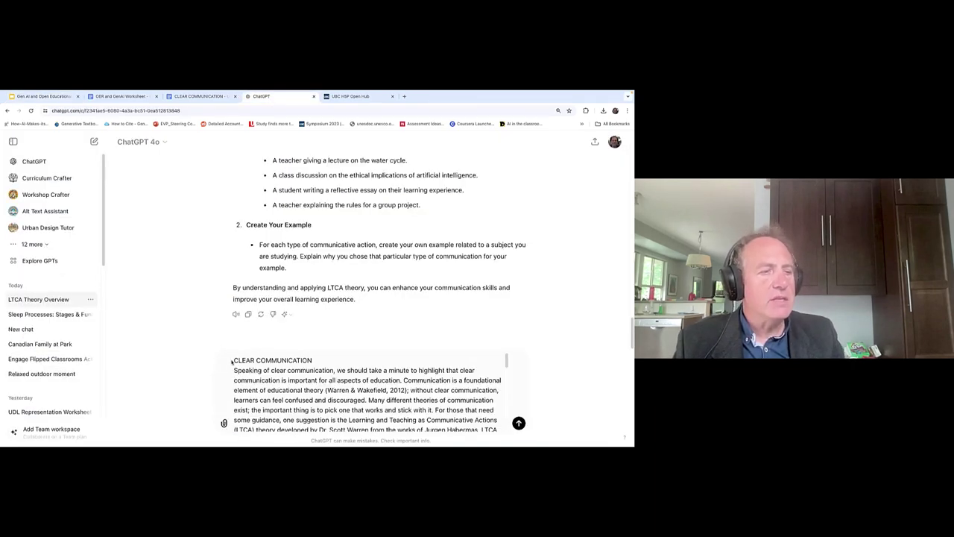
scroll(234, 360, up, 3)
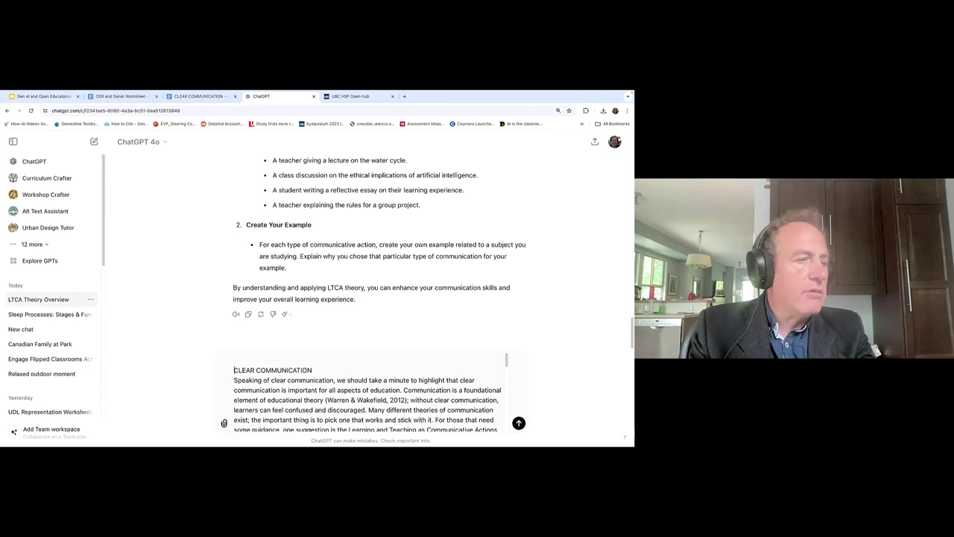
click(243, 360)
key(ctrl+v)
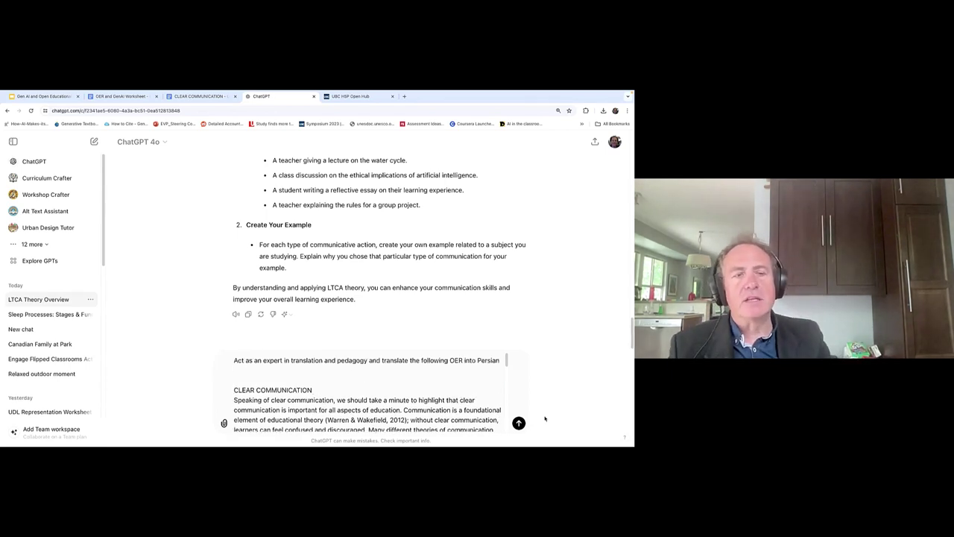
click(519, 423)
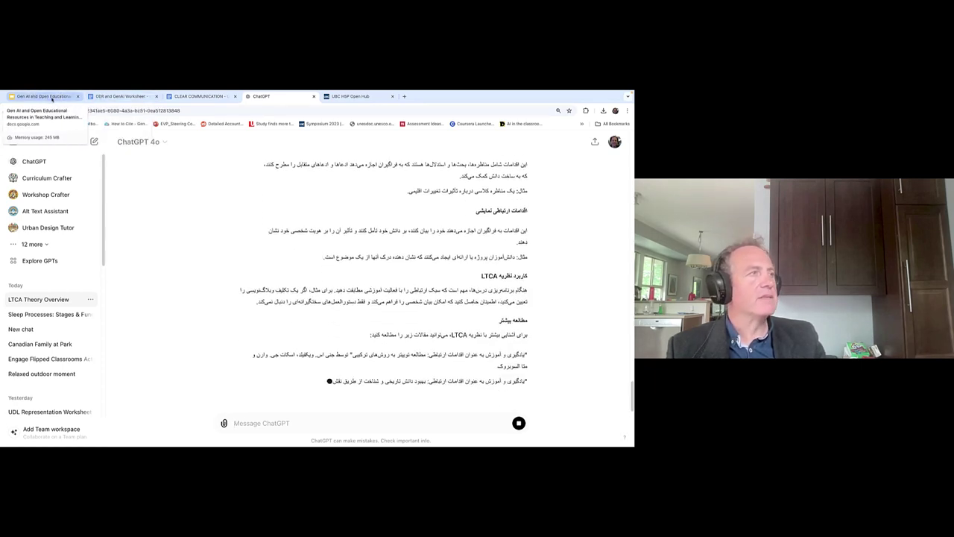
Step: Switch to the Google Slides deck, open the REMIX slide, and select its "Examples" prompt about UBC MOOCs
click(51, 97)
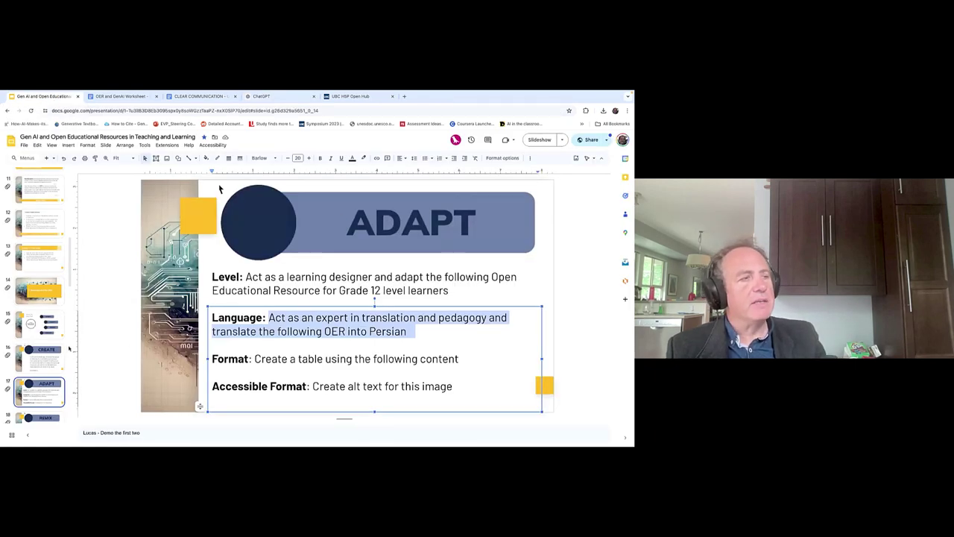
scroll(49, 351, down, 1)
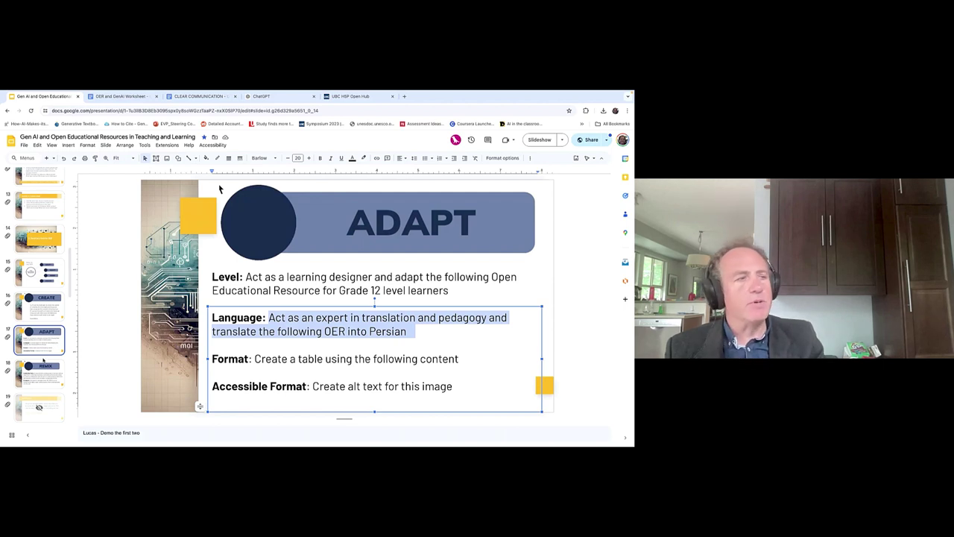
click(42, 361)
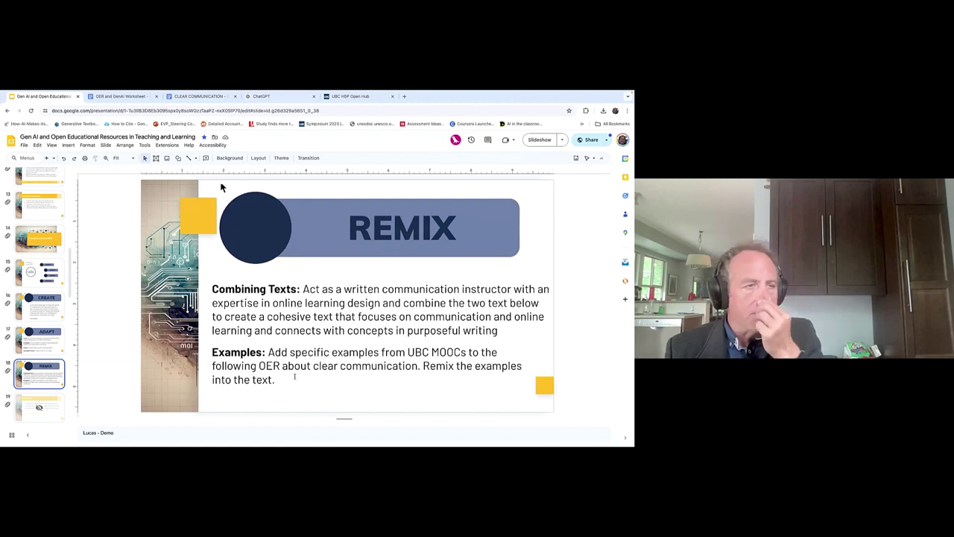
drag(266, 351, 296, 381)
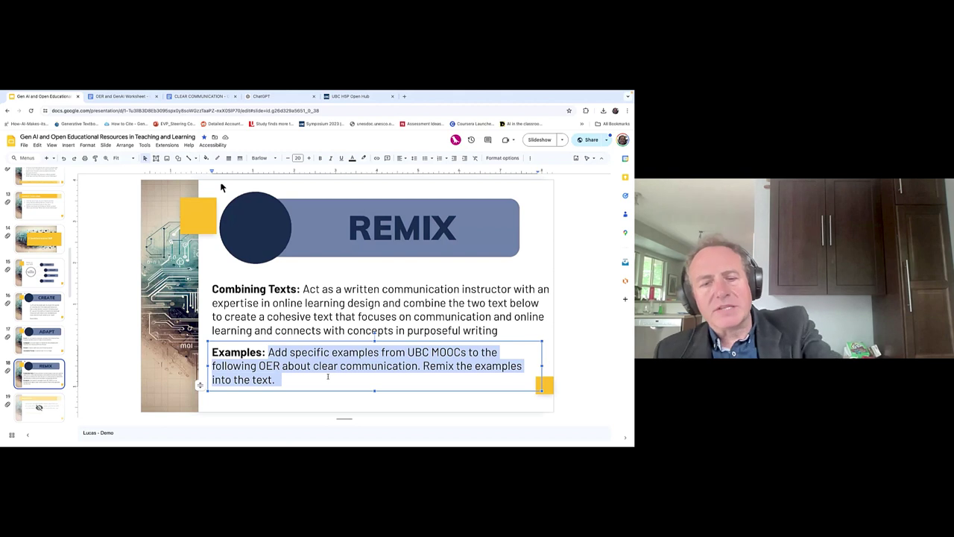
Step: Copy the CLEAR COMMUNICATION text from its Google Doc again and paste it into the ChatGPT message as the remix source
click(203, 98)
right_click(284, 268)
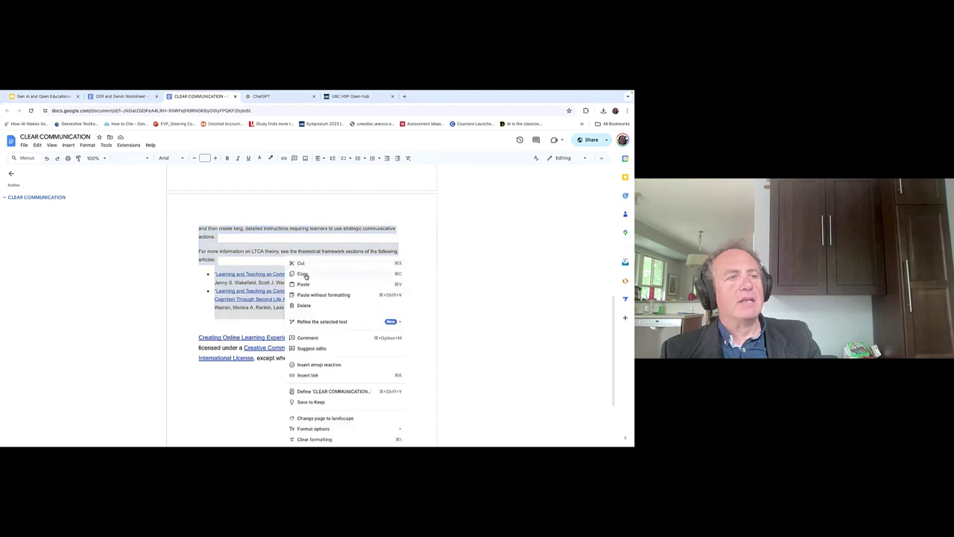
click(306, 276)
click(126, 97)
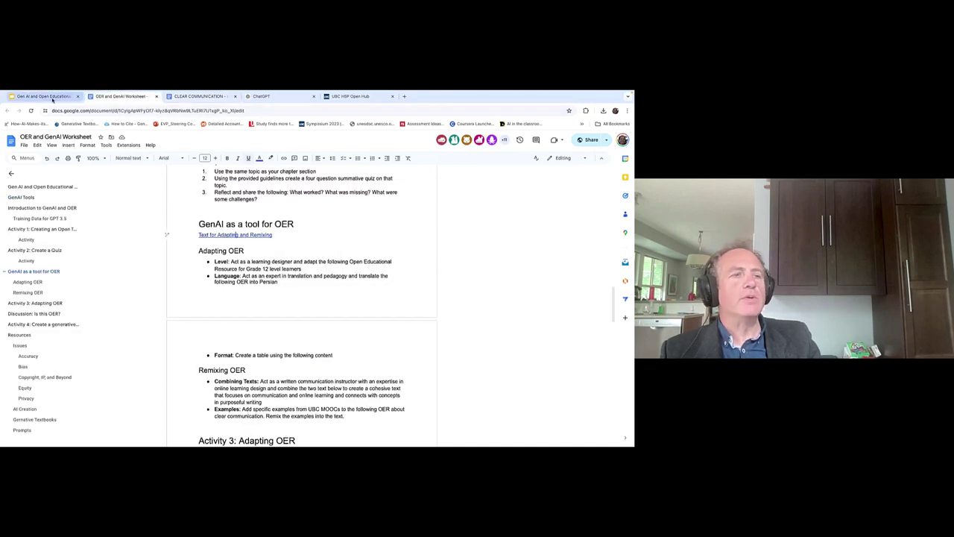
click(43, 96)
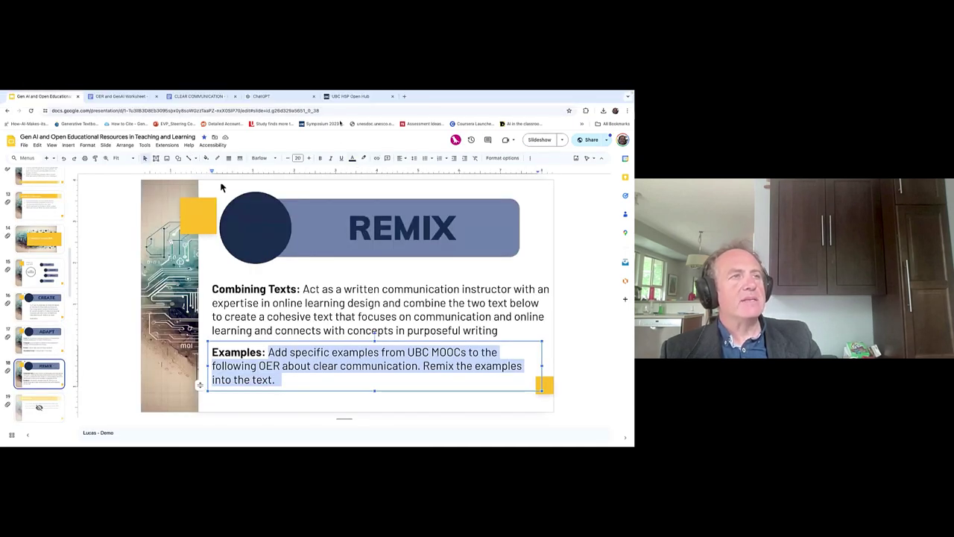
click(268, 97)
scroll(314, 397, down, 1)
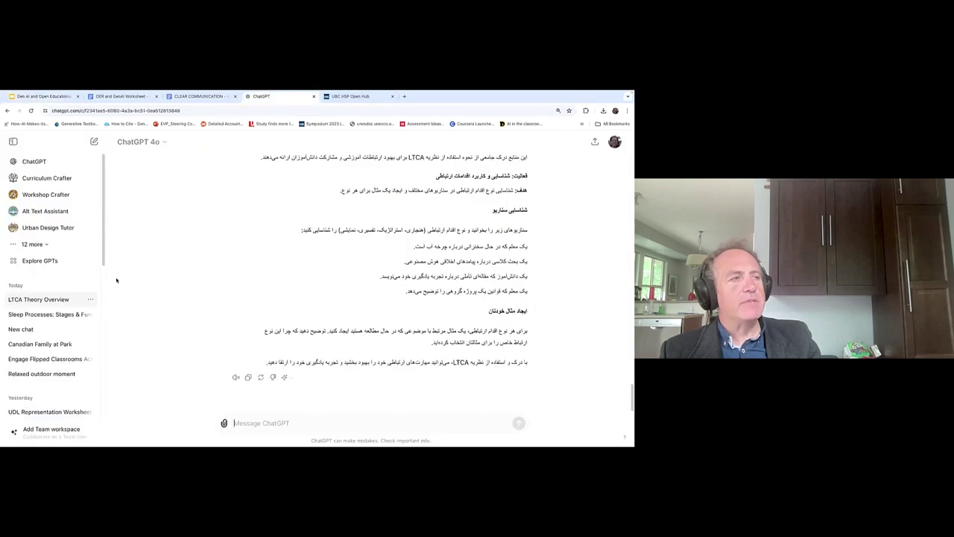
click(250, 422)
key(ctrl+v)
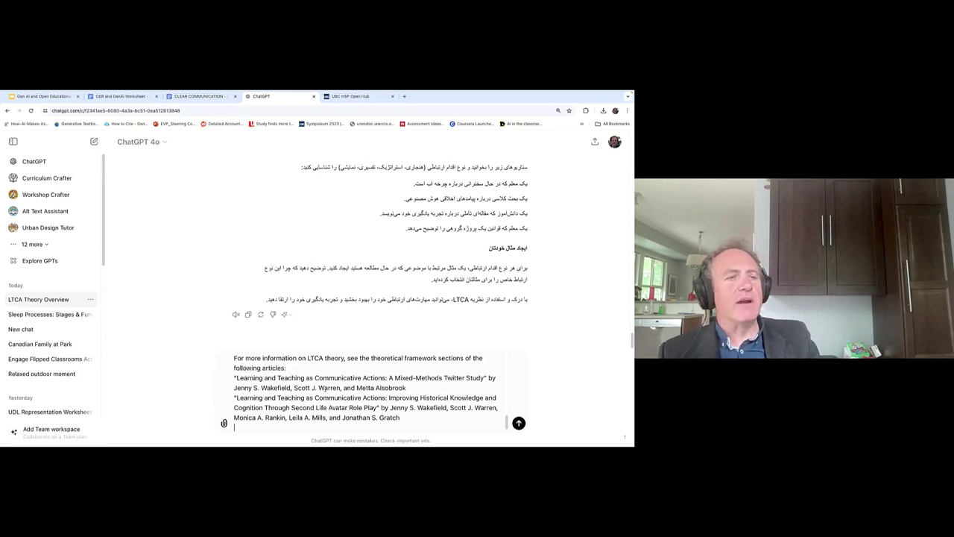
Step: Copy the "Examples" prompt about UBC MOOCs from the REMIX slide, insert it above the pasted text in ChatGPT, and send it
scroll(301, 387, up, 10)
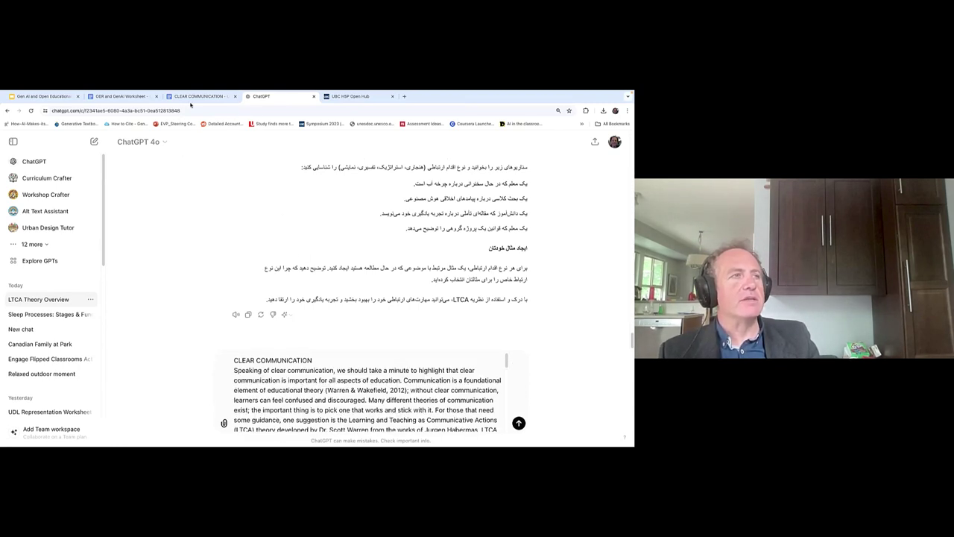
click(41, 96)
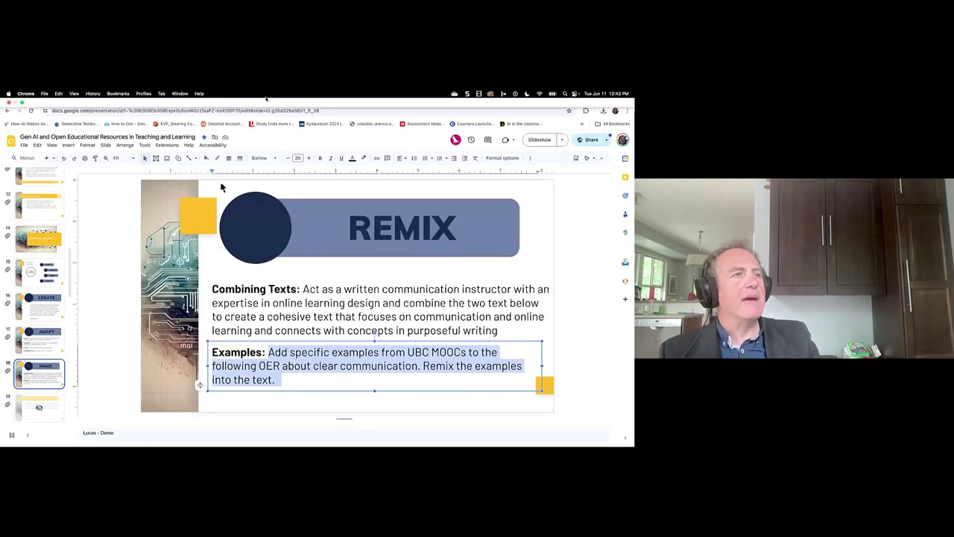
click(269, 97)
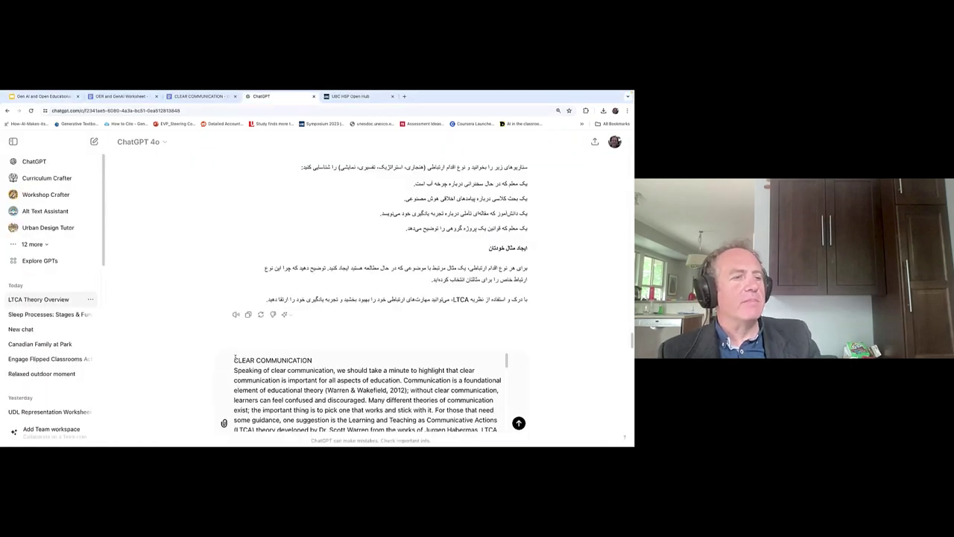
scroll(365, 395, up, 2)
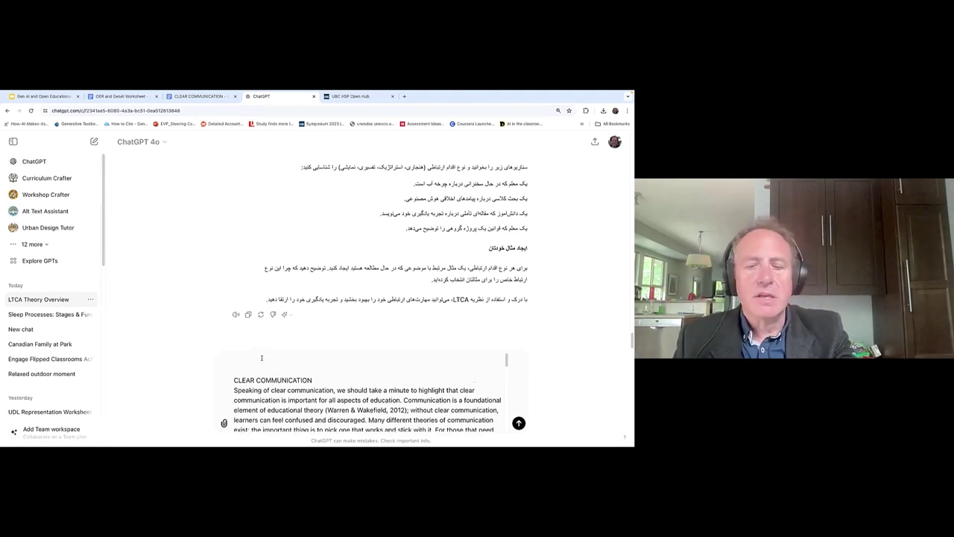
key(super+v)
key(Return)
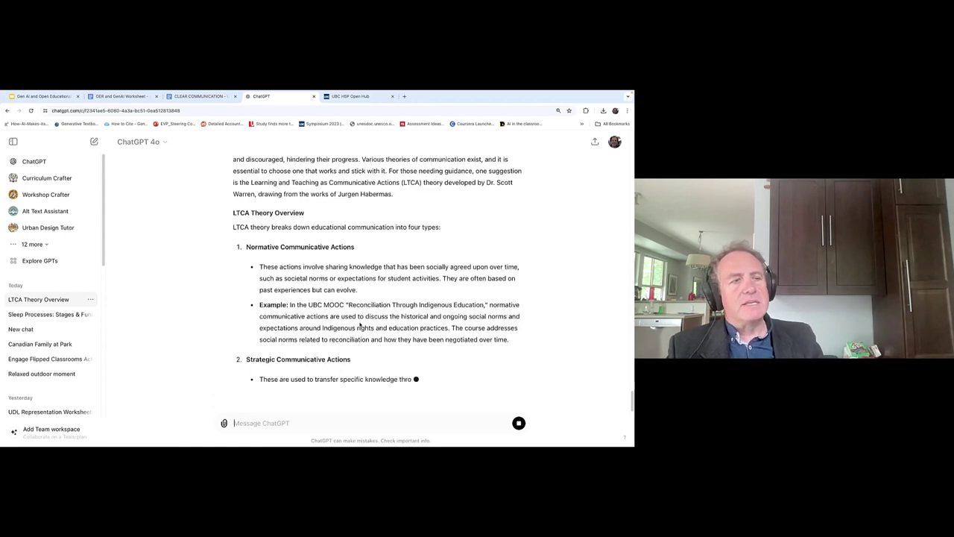
scroll(359, 319, up, 3)
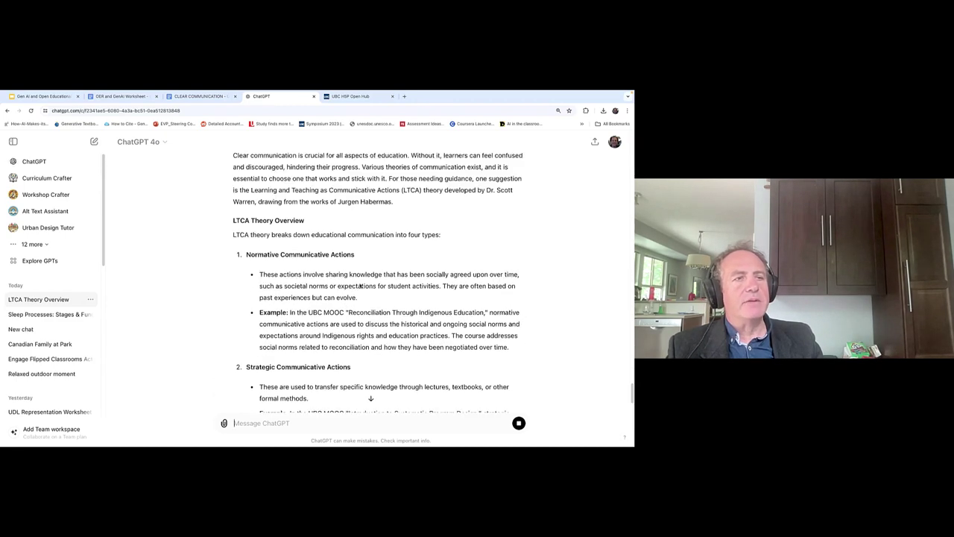
Step: Review the UBC MOOC example given under each of the four communicative action types in ChatGPT's remixed LTCA text
drag(308, 301, 470, 311)
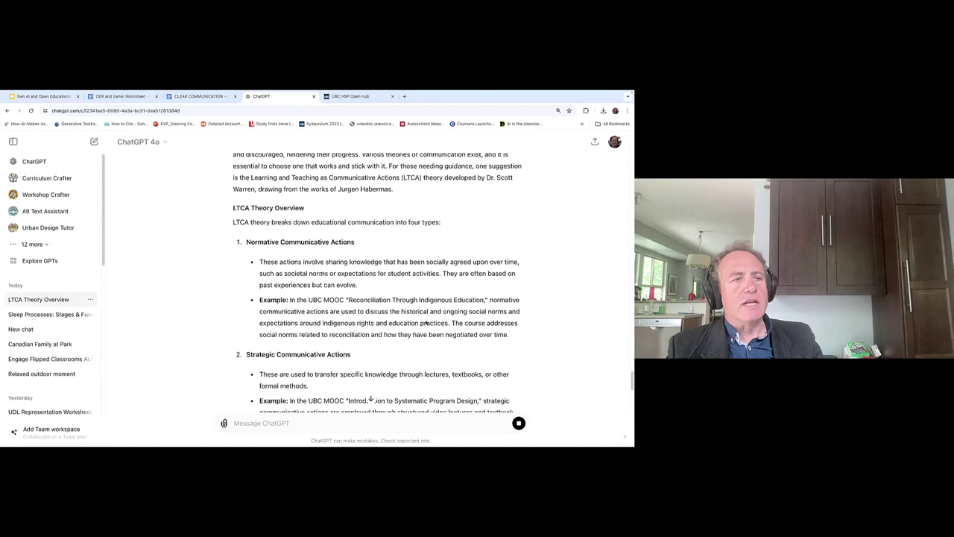
scroll(418, 321, down, 1)
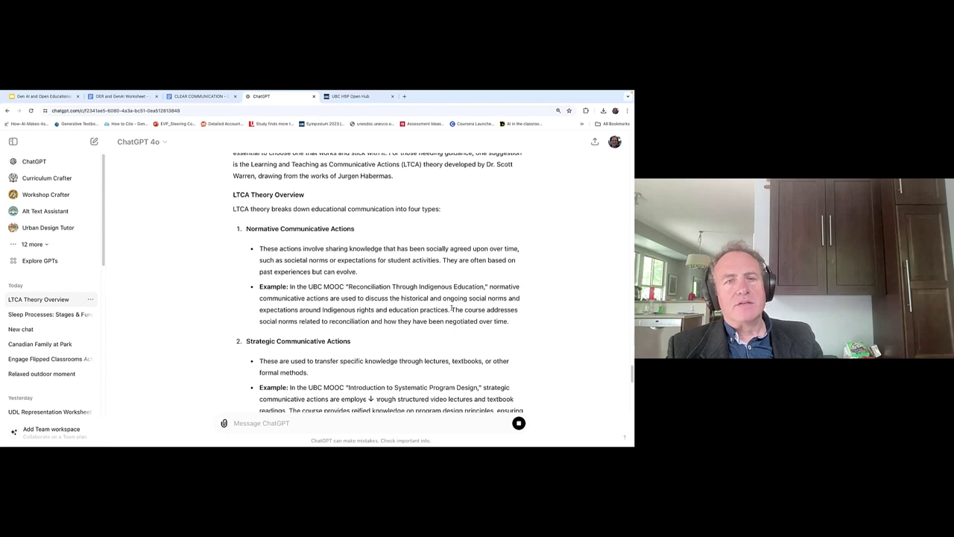
scroll(450, 308, down, 1)
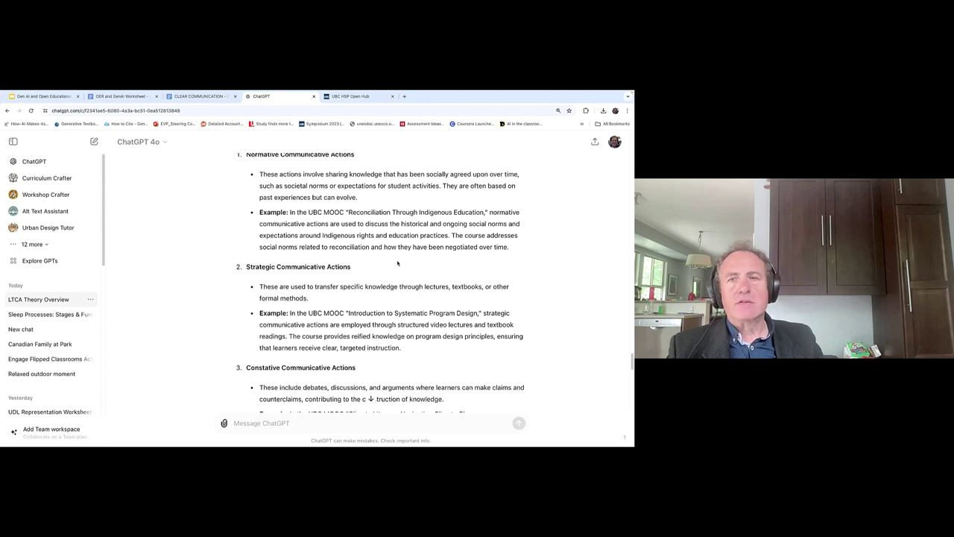
scroll(406, 277, down, 2)
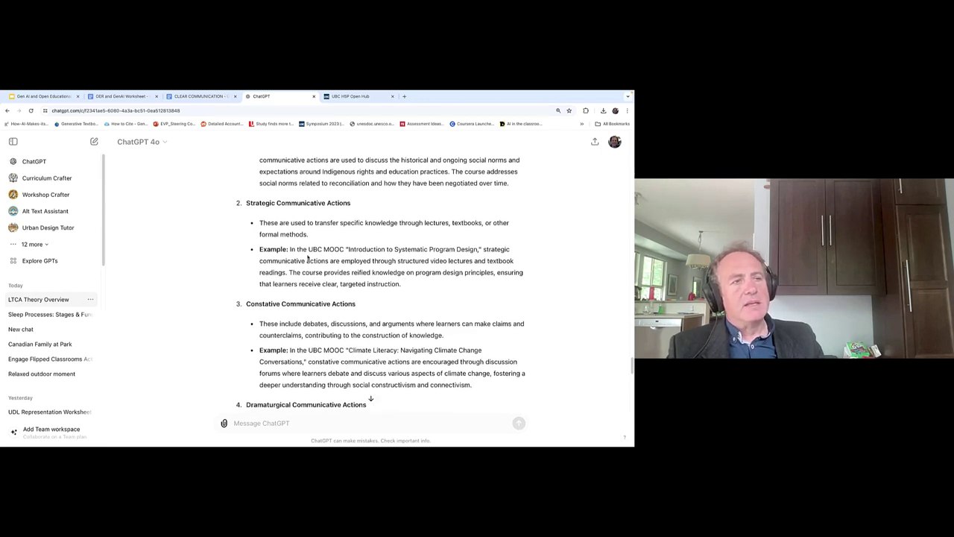
drag(310, 249, 408, 248)
click(408, 249)
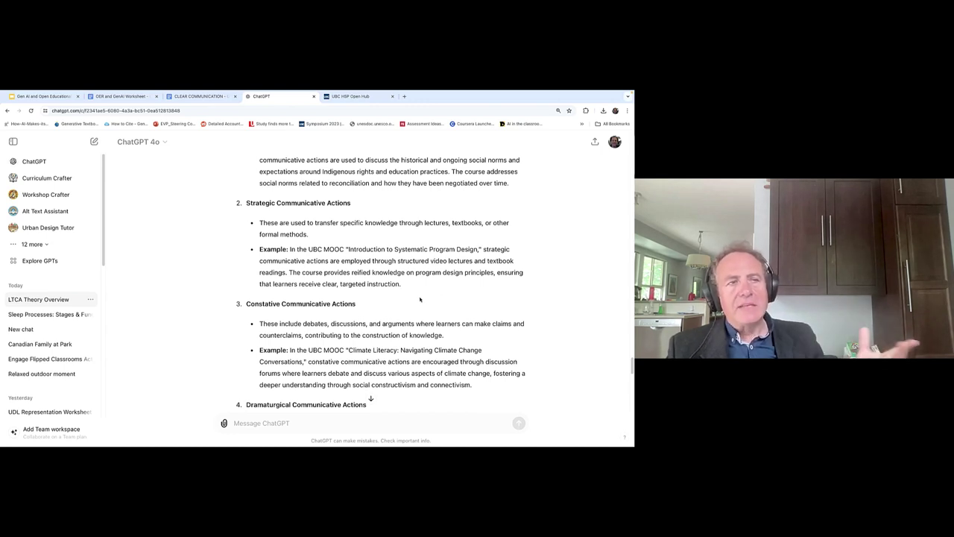
scroll(420, 300, down, 2)
scroll(420, 299, down, 2)
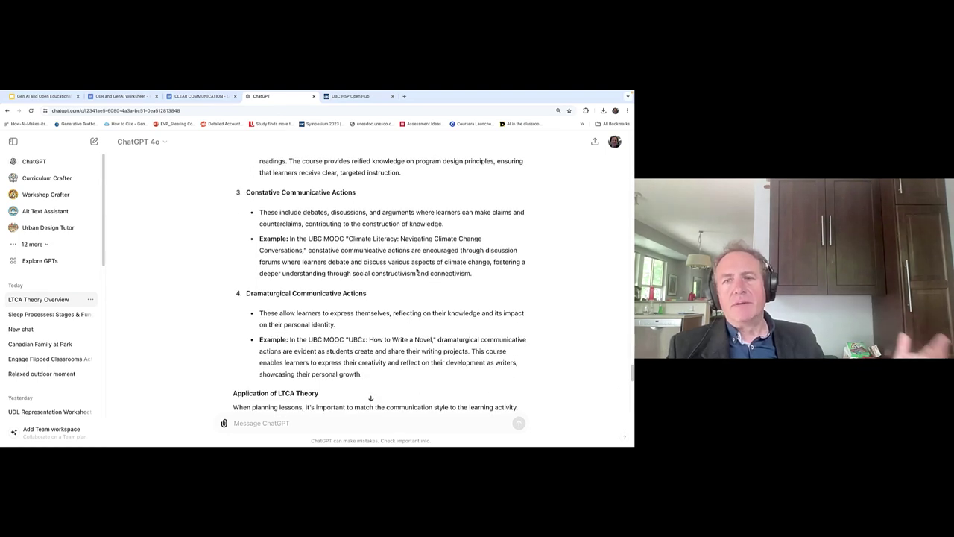
Step: Switch to the Google Slides deck and start the slideshow to present the "Activity 3: Adapting OER" slide
click(63, 95)
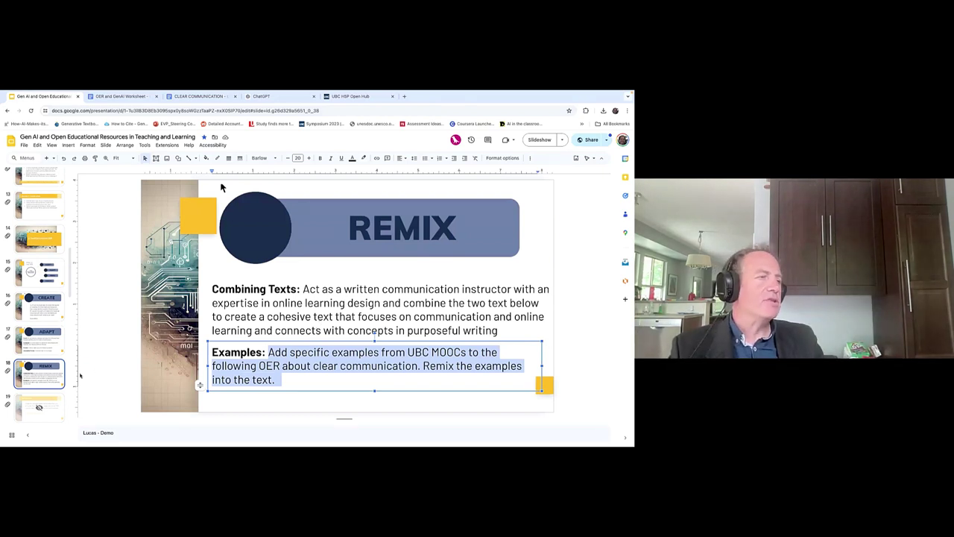
click(41, 405)
click(49, 375)
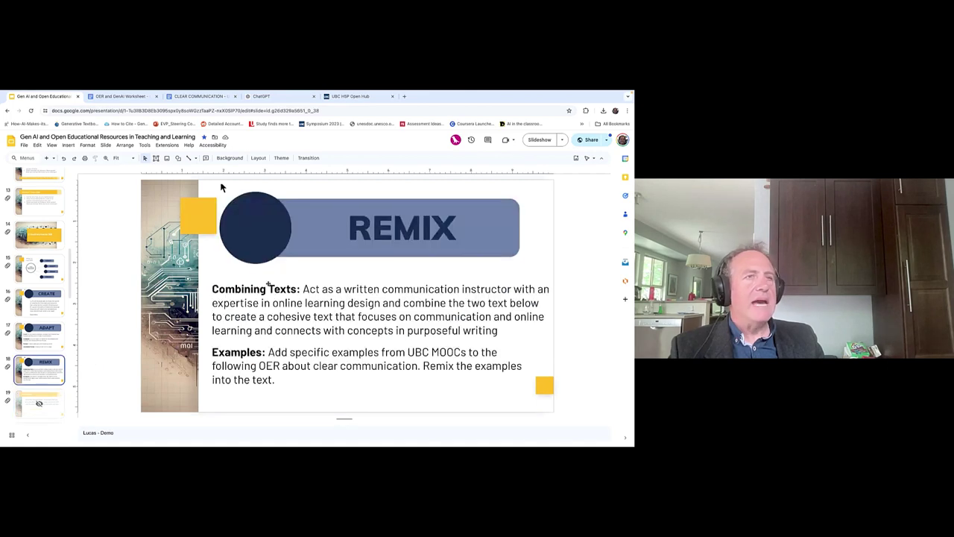
key(ctrl+Return)
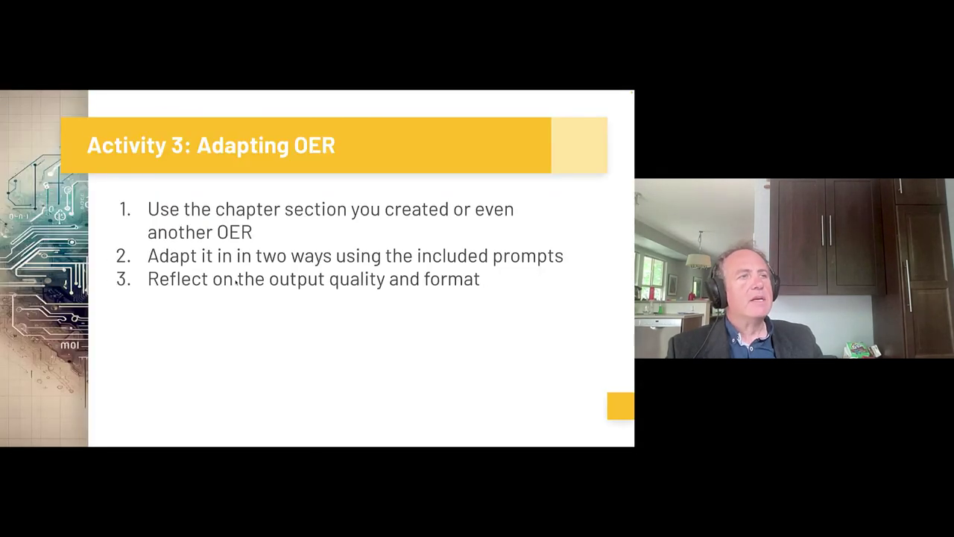